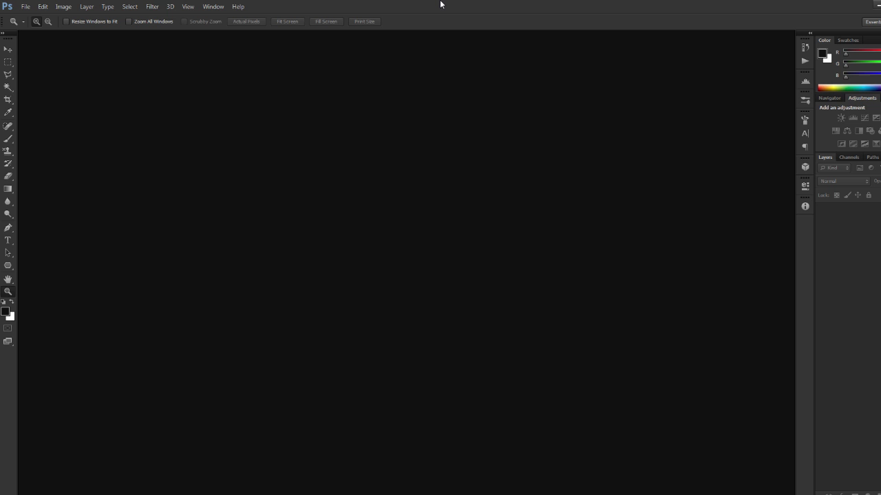
# Create a 1024 x 1024 pixel RGB document at 72 pixels/inch with white background and hide the grid
pyautogui.hotkey('ctrl', 'n')
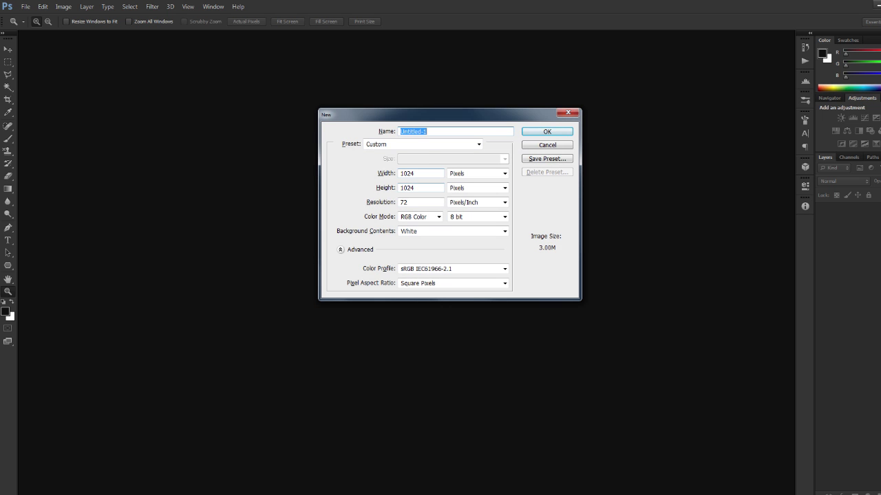
pyautogui.click(528, 136)
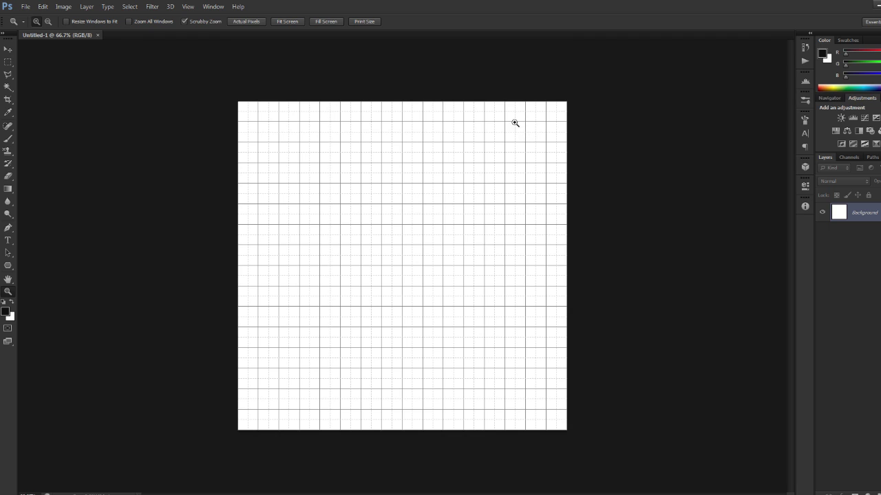
pyautogui.hotkey('ctrl', "'")
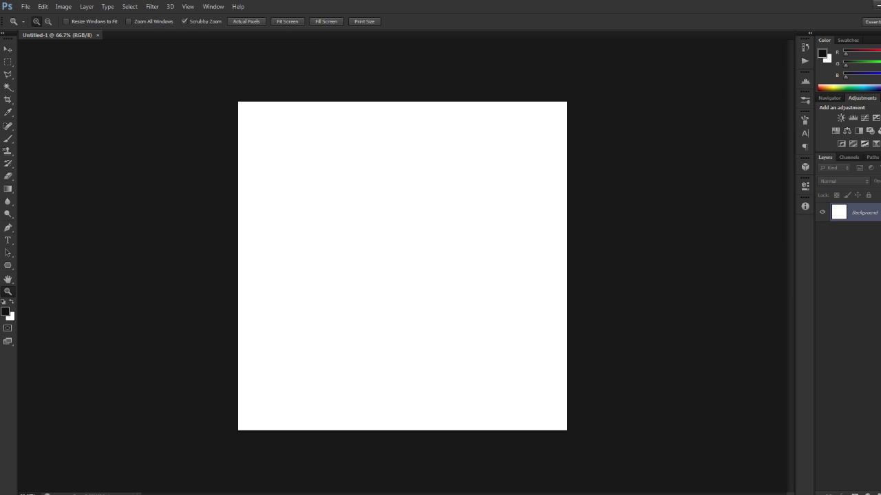
# Add a new layer and set up a hard round brush with 26 px size, 100% hardness and 60% opacity
pyautogui.click(855, 494)
pyautogui.press('b')
pyautogui.moveTo(367, 177)
pyautogui.mouseDown()
pyautogui.moveTo(332, 179)
pyautogui.moveTo(371, 180)
pyautogui.mouseUp()
pyautogui.moveTo(397, 130); pyautogui.dragTo(395, 131)
pyautogui.rightClick(423, 194)
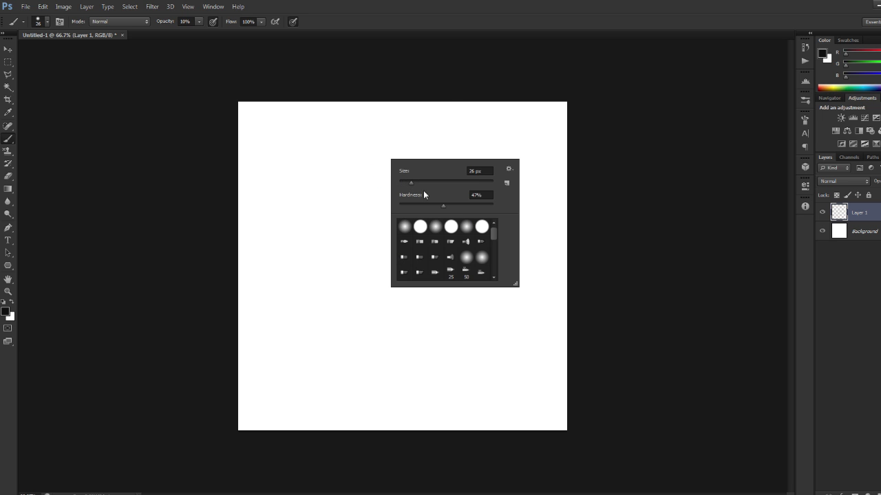
pyautogui.click(445, 204)
pyautogui.press('Return')
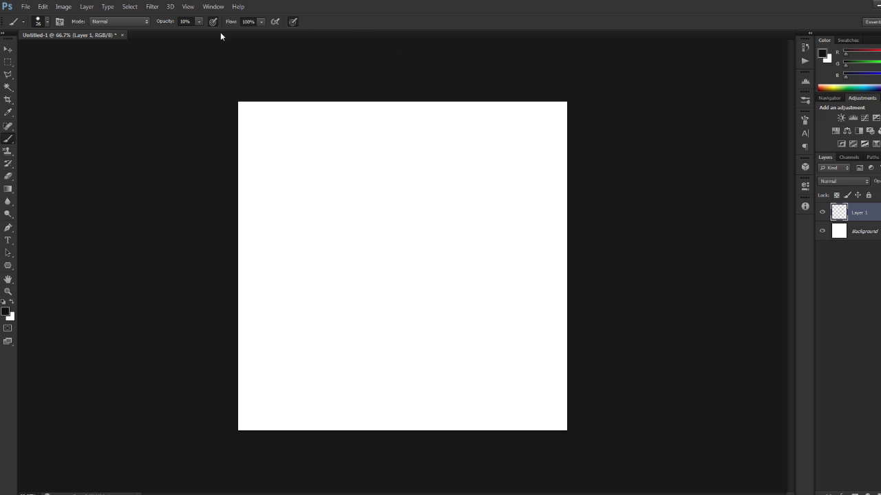
pyautogui.click(197, 22)
pyautogui.click(250, 11)
pyautogui.keyDown('alt'); pyautogui.rightClick(310, 183); pyautogui.keyUp('alt')
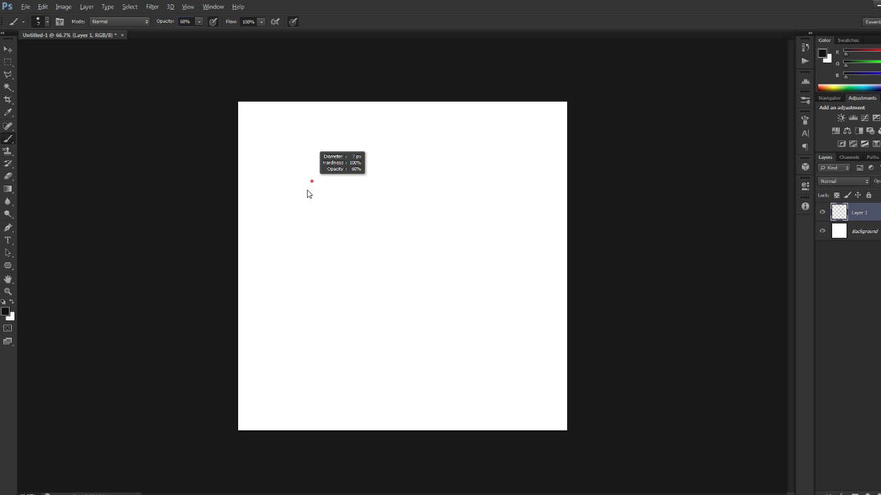
pyautogui.keyDown('alt'); pyautogui.rightClick(302, 182); pyautogui.keyUp('alt')
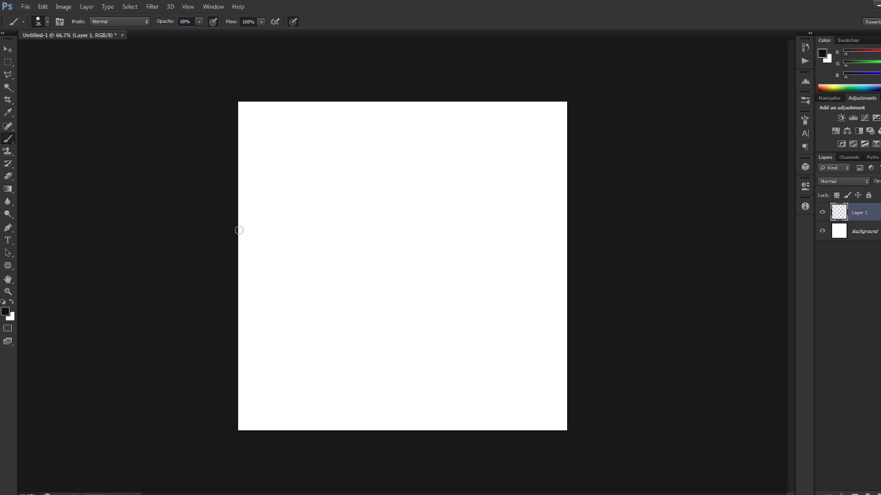
# Sketch loose stone outlines running off all sides of the canvas, with one small closed stone in the middle
pyautogui.moveTo(233, 226)
pyautogui.mouseDown()
pyautogui.moveTo(326, 259)
pyautogui.moveTo(389, 147)
pyautogui.moveTo(348, 80)
pyautogui.moveTo(487, 196)
pyautogui.moveTo(598, 159)
pyautogui.mouseUp()
pyautogui.moveTo(571, 222); pyautogui.dragTo(525, 223)
pyautogui.moveTo(469, 230)
pyautogui.mouseDown()
pyautogui.moveTo(438, 263)
pyautogui.moveTo(458, 341)
pyautogui.moveTo(567, 384)
pyautogui.moveTo(513, 412)
pyautogui.moveTo(567, 455)
pyautogui.moveTo(557, 411)
pyautogui.moveTo(415, 373)
pyautogui.mouseUp()
pyautogui.moveTo(366, 400)
pyautogui.mouseDown()
pyautogui.moveTo(347, 377)
pyautogui.moveTo(368, 331)
pyautogui.moveTo(356, 296)
pyautogui.moveTo(242, 273)
pyautogui.mouseUp()
pyautogui.moveTo(377, 233)
pyautogui.mouseDown()
pyautogui.moveTo(398, 286)
pyautogui.moveTo(426, 216)
pyautogui.moveTo(410, 245)
pyautogui.mouseUp()
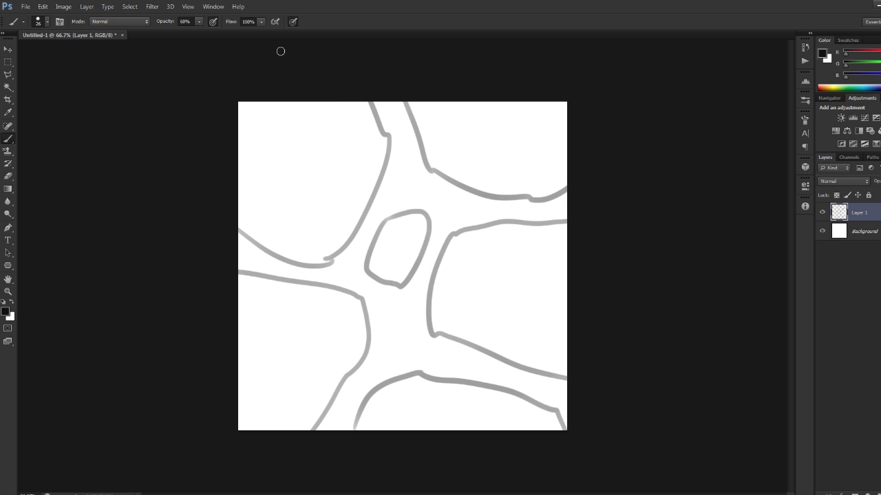
# Offset the sketch layer by +220 pixels right and +169 pixels down with undefined areas wrapped around
pyautogui.click(152, 6)
pyautogui.moveTo(177, 165)
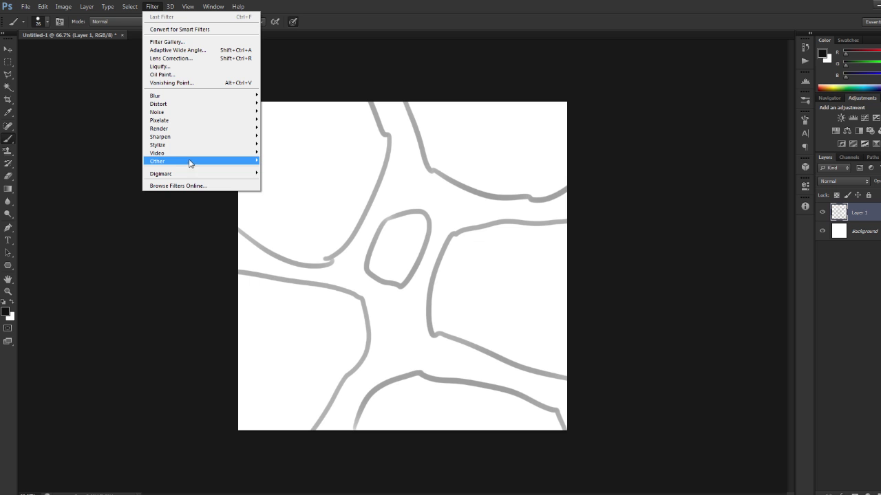
pyautogui.click(281, 195)
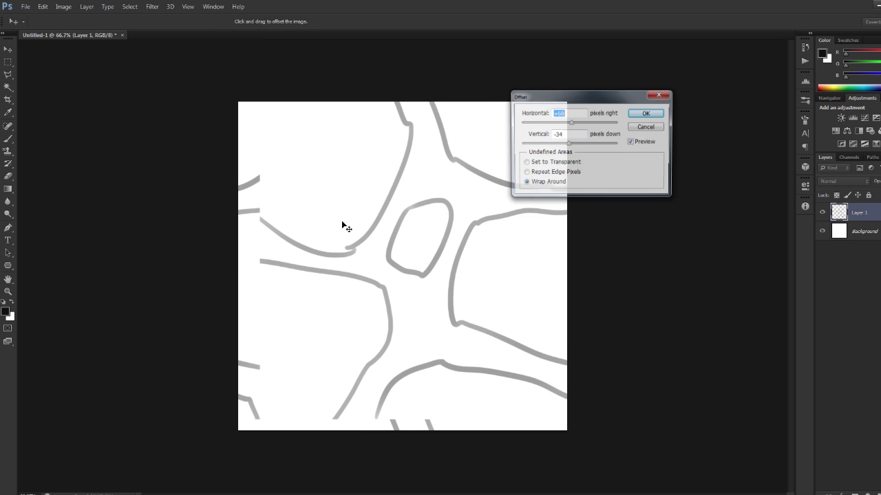
pyautogui.moveTo(570, 123); pyautogui.dragTo(574, 144)
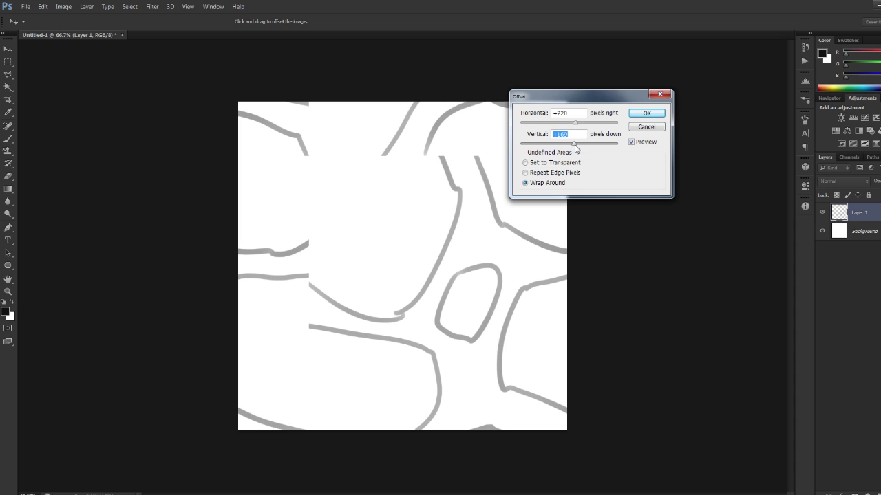
pyautogui.click(640, 114)
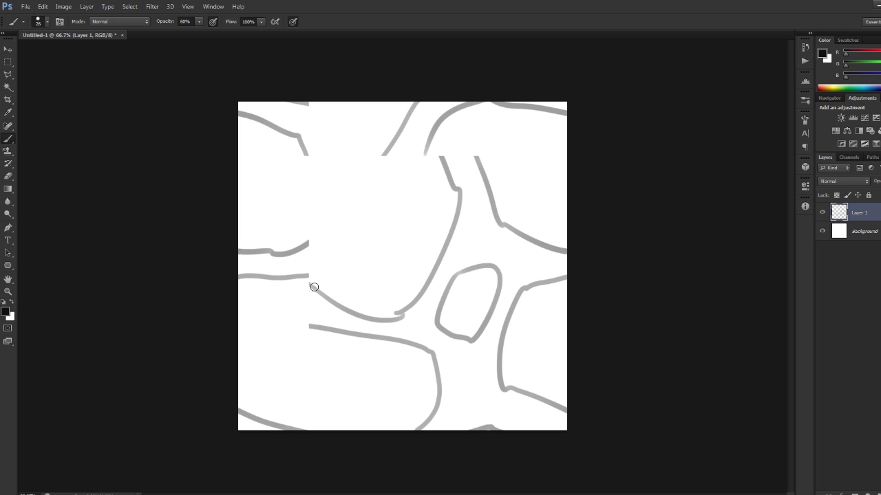
# Try to reconnect the broken outlines at the offset seams with brush strokes, and undo the strokes
pyautogui.moveTo(305, 277); pyautogui.dragTo(314, 287)
pyautogui.hotkey('ctrl', 'z')
pyautogui.moveTo(311, 284); pyautogui.dragTo(353, 315)
pyautogui.hotkey('ctrl', 'z')
pyautogui.moveTo(310, 286); pyautogui.dragTo(323, 184)
pyautogui.moveTo(371, 163); pyautogui.dragTo(418, 181)
pyautogui.hotkey('ctrl', 'alt', 'z')
pyautogui.hotkey('ctrl', 'alt', 'z')
# Clear the whole sketch from Layer 1 and remove the selection
pyautogui.hotkey('ctrl', 'a')
pyautogui.press('Delete')
pyautogui.hotkey('ctrl', 'd')
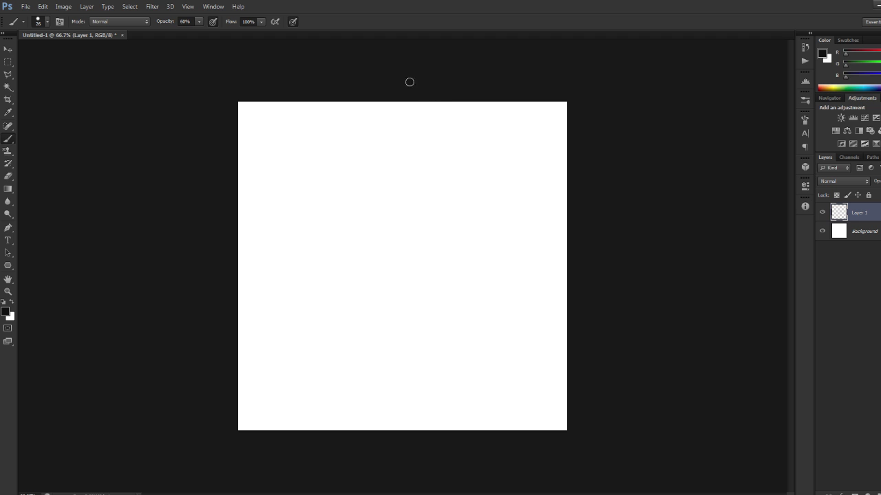
# Sketch a stone outline wrapping through the top-right, top-left and bottom-left corners, matching edge crossings with temporary straight guide strokes
pyautogui.moveTo(468, 83)
pyautogui.mouseDown()
pyautogui.moveTo(382, 156)
pyautogui.moveTo(460, 238)
pyautogui.moveTo(578, 187)
pyautogui.moveTo(197, 213)
pyautogui.mouseUp()
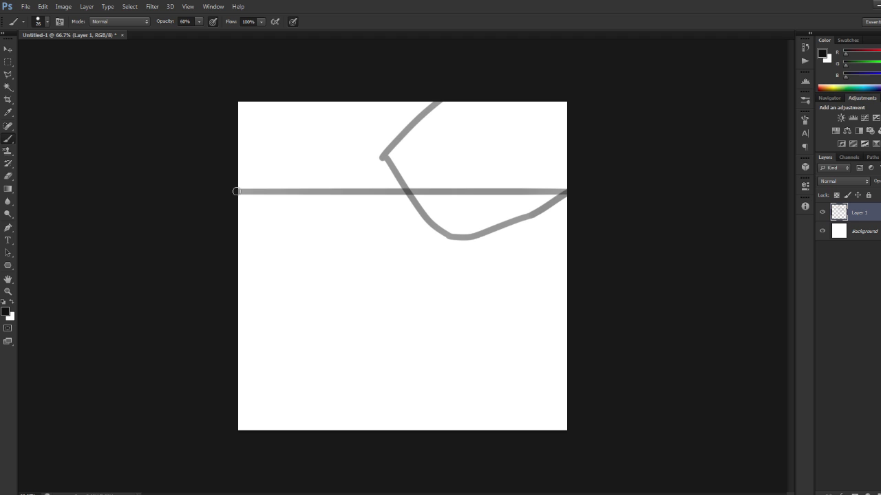
pyautogui.hotkey('ctrl', 'z')
pyautogui.moveTo(236, 190)
pyautogui.mouseDown()
pyautogui.moveTo(304, 148)
pyautogui.moveTo(291, 104)
pyautogui.moveTo(309, 372)
pyautogui.mouseUp()
pyautogui.hotkey('ctrl', 'z')
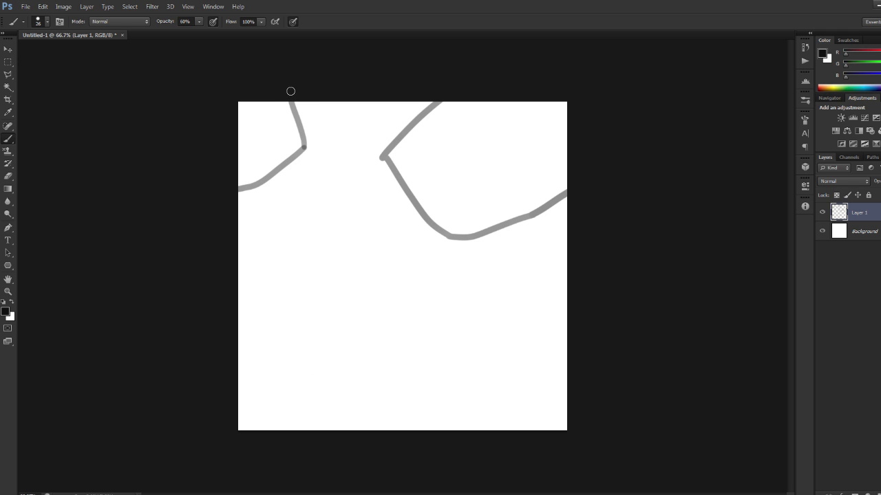
pyautogui.moveTo(292, 88)
pyautogui.mouseDown()
pyautogui.moveTo(300, 445)
pyautogui.moveTo(294, 401)
pyautogui.moveTo(194, 312)
pyautogui.mouseUp()
pyautogui.hotkey('ctrl', 'z')
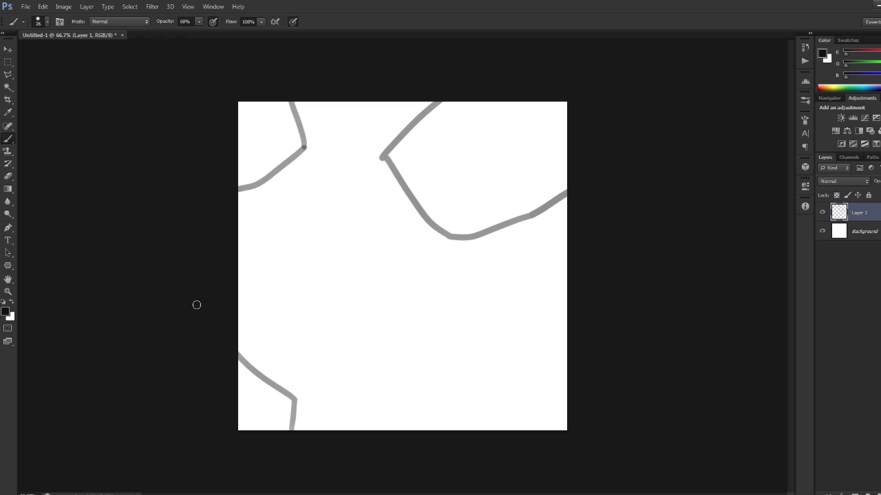
# Sketch the stone outline in the bottom-right corner, checking where it meets the opposite edges with temporary guide strokes
pyautogui.moveTo(441, 99)
pyautogui.mouseDown()
pyautogui.moveTo(440, 320)
pyautogui.moveTo(458, 439)
pyautogui.moveTo(444, 423)
pyautogui.moveTo(440, 431)
pyautogui.moveTo(441, 414)
pyautogui.moveTo(500, 360)
pyautogui.moveTo(581, 346)
pyautogui.mouseUp()
pyautogui.hotkey('ctrl', 'z')
pyautogui.moveTo(239, 355)
pyautogui.mouseDown()
pyautogui.moveTo(461, 344)
pyautogui.moveTo(630, 356)
pyautogui.mouseUp()
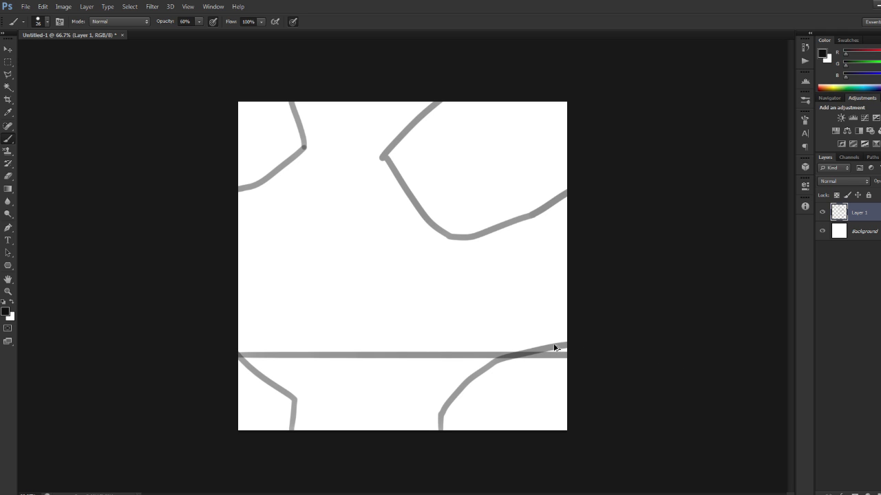
pyautogui.hotkey('ctrl', 'z')
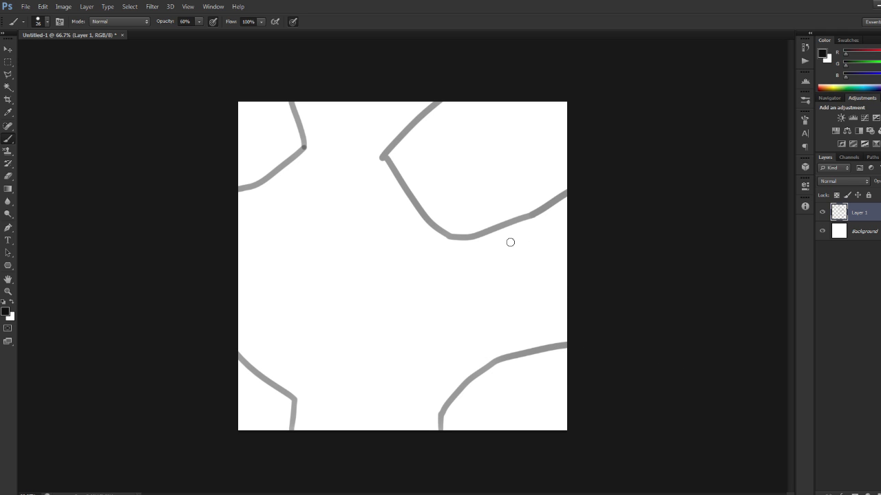
# Draw two closed angular stones, one right of centre below the large stone and one in the lower middle
pyautogui.moveTo(508, 239)
pyautogui.mouseDown()
pyautogui.moveTo(440, 360)
pyautogui.moveTo(537, 334)
pyautogui.moveTo(527, 238)
pyautogui.moveTo(506, 239)
pyautogui.mouseUp()
pyautogui.moveTo(321, 320)
pyautogui.mouseDown()
pyautogui.moveTo(322, 395)
pyautogui.moveTo(370, 419)
pyautogui.moveTo(400, 406)
pyautogui.moveTo(399, 341)
pyautogui.mouseUp()
pyautogui.hotkey('ctrl', 'z')
pyautogui.moveTo(353, 399)
pyautogui.mouseDown()
pyautogui.moveTo(424, 391)
pyautogui.moveTo(415, 293)
pyautogui.moveTo(321, 273)
pyautogui.mouseUp()
pyautogui.moveTo(303, 340)
pyautogui.mouseDown()
pyautogui.moveTo(337, 386)
pyautogui.moveTo(366, 403)
pyautogui.mouseUp()
# Draw a stone that crosses the bottom edge and continues at the top edge, aligned with temporary guide strokes
pyautogui.moveTo(413, 444)
pyautogui.mouseDown()
pyautogui.moveTo(318, 406)
pyautogui.moveTo(303, 442)
pyautogui.moveTo(316, 93)
pyautogui.moveTo(310, 101)
pyautogui.moveTo(325, 131)
pyautogui.moveTo(390, 123)
pyautogui.mouseUp()
pyautogui.hotkey('ctrl', 'z')
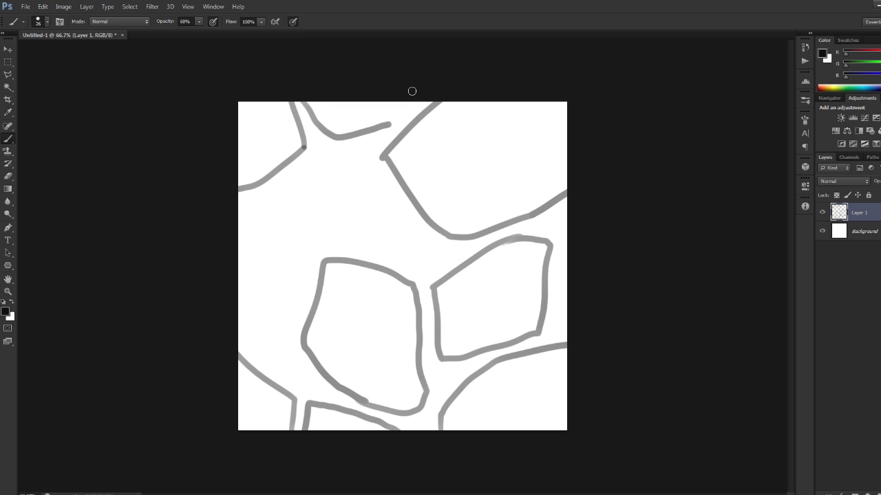
pyautogui.moveTo(397, 431)
pyautogui.mouseDown()
pyautogui.moveTo(404, 102)
pyautogui.moveTo(390, 127)
pyautogui.mouseUp()
pyautogui.hotkey('ctrl', 'z')
# Draw a bent L-shaped stone in the left gap and a small oval stone beneath it
pyautogui.moveTo(278, 192)
pyautogui.mouseDown()
pyautogui.moveTo(253, 250)
pyautogui.moveTo(254, 309)
pyautogui.moveTo(286, 304)
pyautogui.moveTo(313, 235)
pyautogui.moveTo(385, 229)
pyautogui.mouseUp()
pyautogui.moveTo(379, 190); pyautogui.dragTo(270, 192)
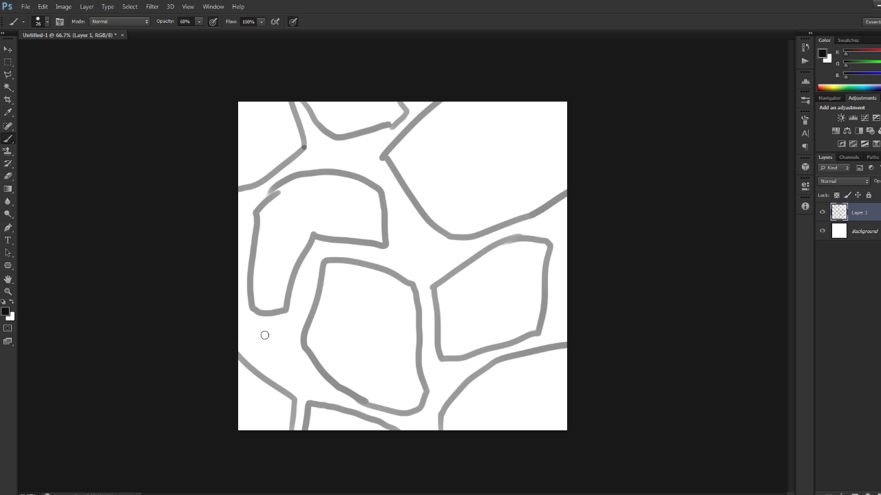
pyautogui.moveTo(253, 334); pyautogui.dragTo(259, 331)
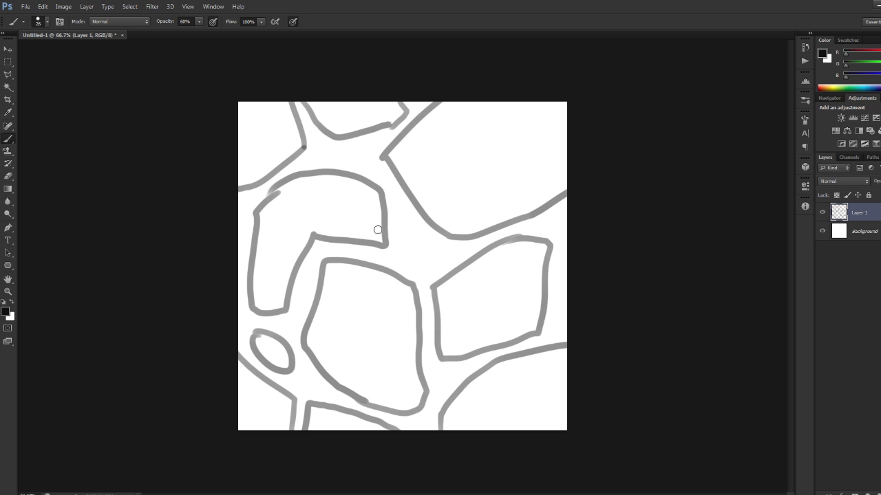
# Offset the outline layer by +220 pixels right and +169 pixels down with Wrap Around
pyautogui.click(153, 6)
pyautogui.moveTo(182, 163)
pyautogui.click(301, 195)
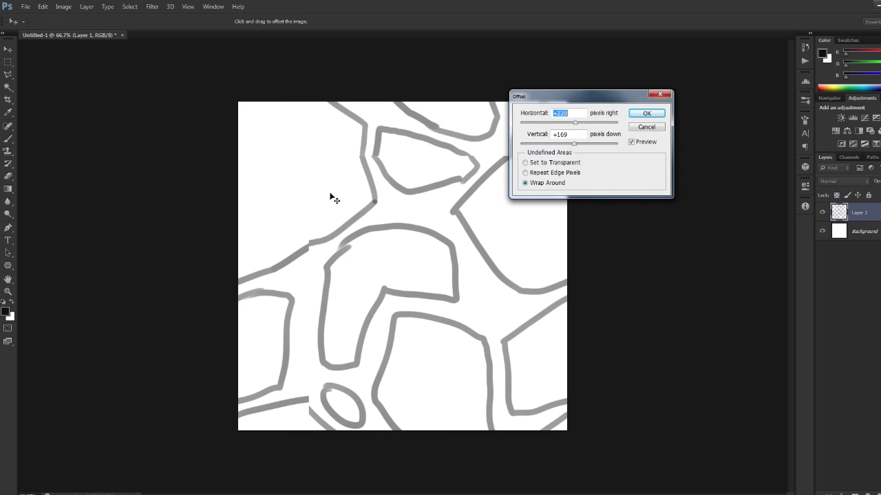
pyautogui.click(637, 114)
# Erase the mismatched outline left of the small oval stone and repaint it so it joins the line across the seam
pyautogui.press('b')
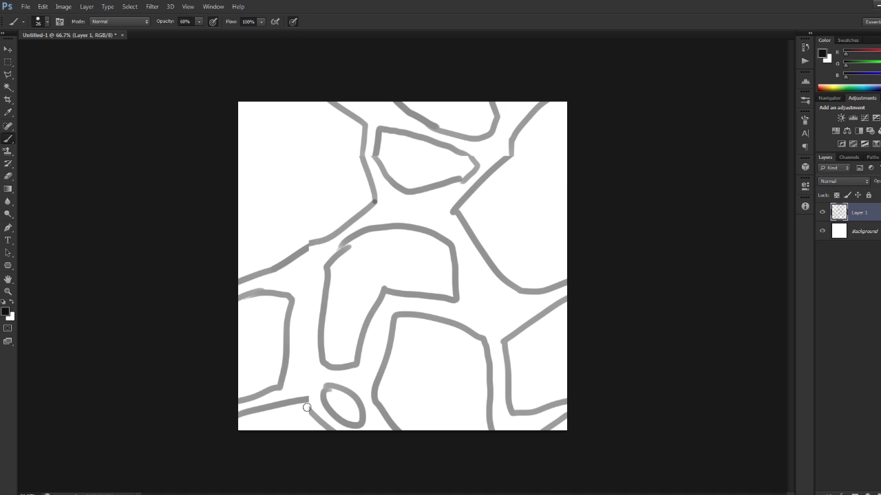
pyautogui.moveTo(298, 401)
pyautogui.mouseDown()
pyautogui.moveTo(278, 391)
pyautogui.moveTo(319, 430)
pyautogui.mouseUp()
pyautogui.hotkey('ctrl', 'z')
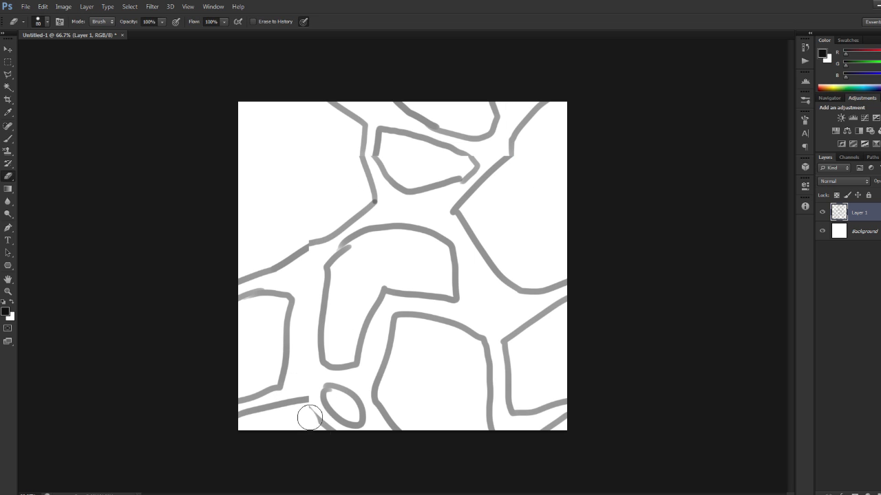
pyautogui.moveTo(317, 416)
pyautogui.mouseDown()
pyautogui.moveTo(306, 401)
pyautogui.moveTo(329, 428)
pyautogui.mouseUp()
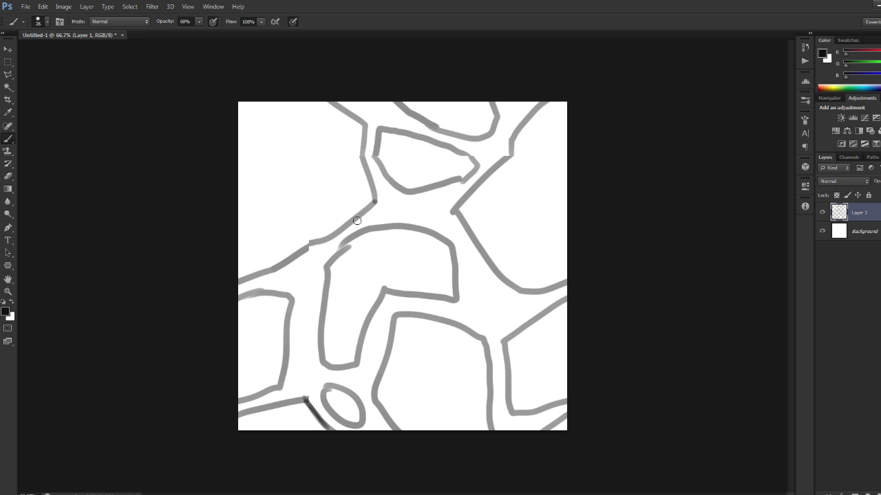
# Paint over the remaining broken outline joins on the upper-left stone, the small upper stone and the upper-right stone
pyautogui.moveTo(308, 246); pyautogui.dragTo(303, 249)
pyautogui.moveTo(447, 180); pyautogui.dragTo(464, 177)
pyautogui.moveTo(511, 143); pyautogui.dragTo(503, 159)
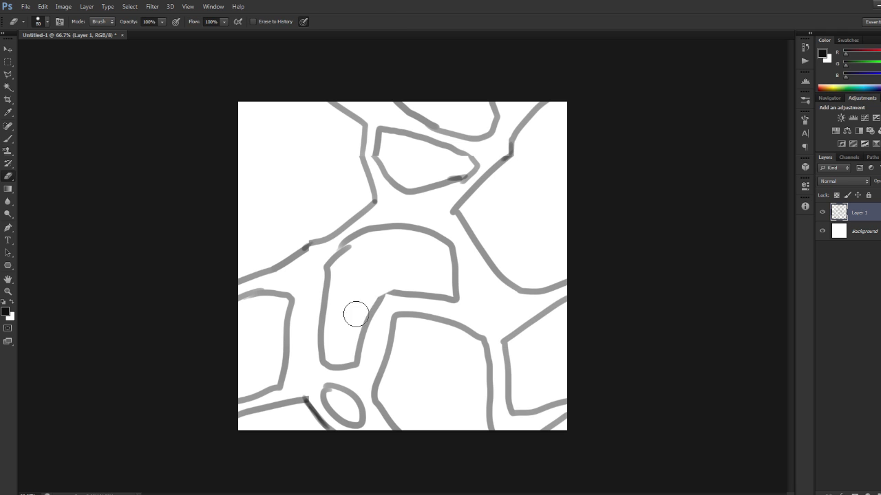
# Erase and repaint the inner corner and the gapped upper-left corner of the L-shaped stone as smooth curves
pyautogui.moveTo(373, 310)
pyautogui.mouseDown()
pyautogui.moveTo(400, 288)
pyautogui.moveTo(377, 309)
pyautogui.mouseUp()
pyautogui.hotkey('ctrl', 'z')
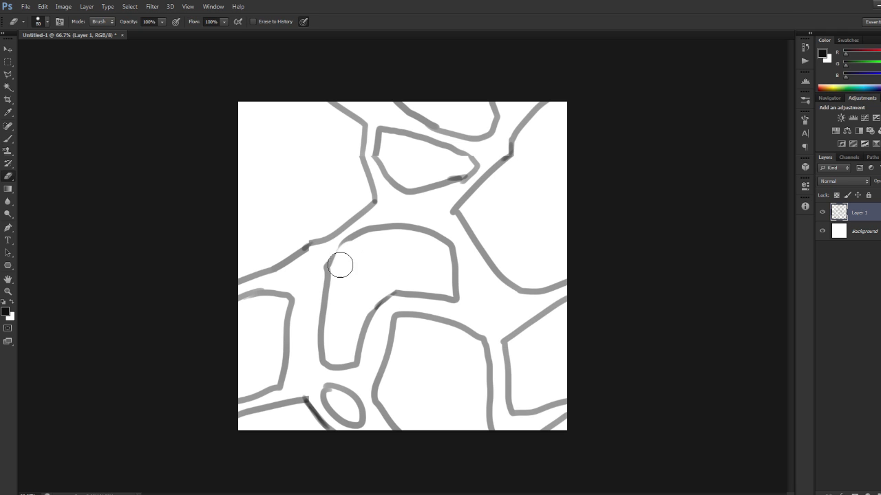
pyautogui.moveTo(343, 237); pyautogui.dragTo(326, 269)
pyautogui.press('z')
pyautogui.keyDown('alt'); pyautogui.click(369, 261); pyautogui.keyUp('alt')
pyautogui.keyDown('alt'); pyautogui.click(373, 265); pyautogui.keyUp('alt')
pyautogui.click(413, 264)
pyautogui.click(416, 263)
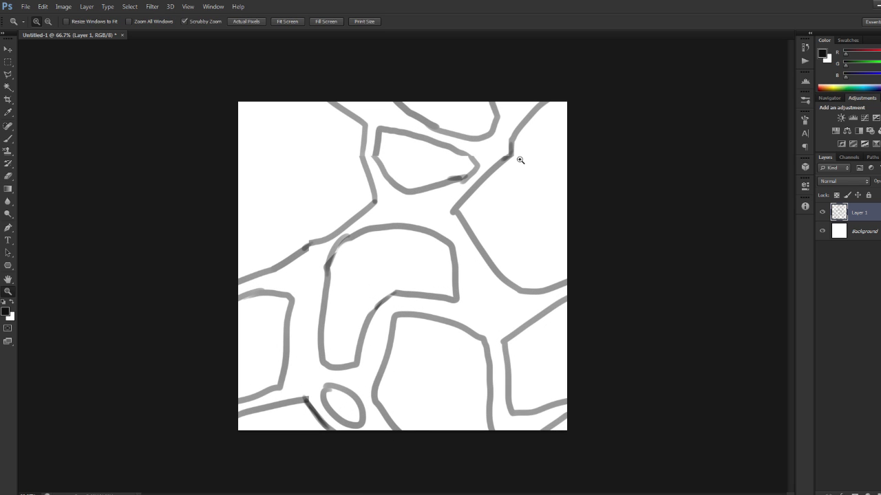
# Fill a new layer with dark grey 2e2e2e and place it beneath the outline layer
pyautogui.press('b')
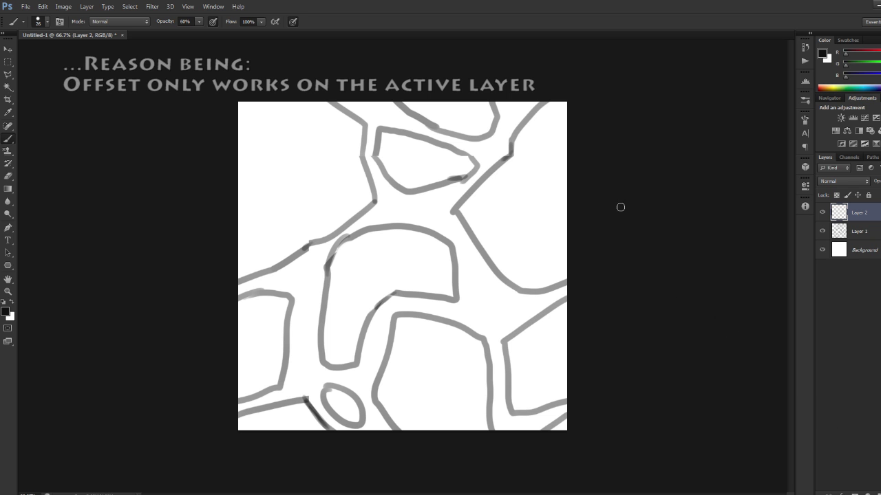
pyautogui.click(6, 313)
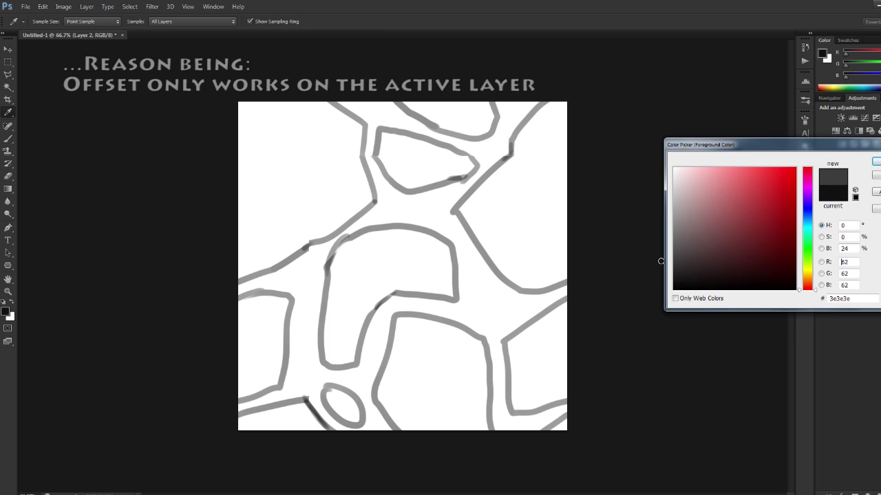
pyautogui.click(674, 268)
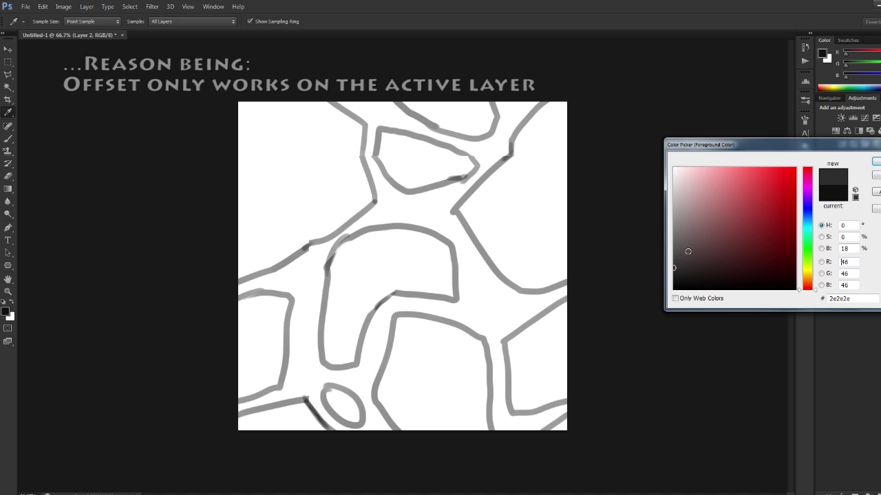
pyautogui.click(876, 161)
pyautogui.hotkey('alt', 'BackSpace')
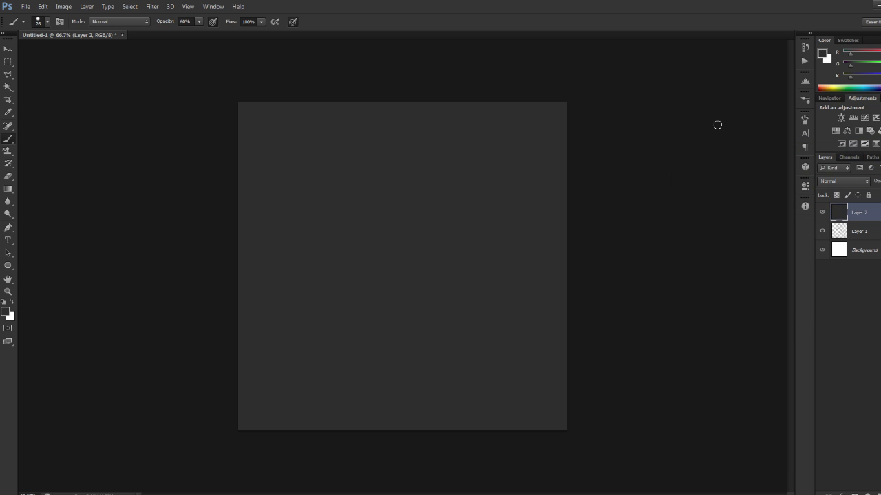
pyautogui.moveTo(861, 215); pyautogui.dragTo(860, 232)
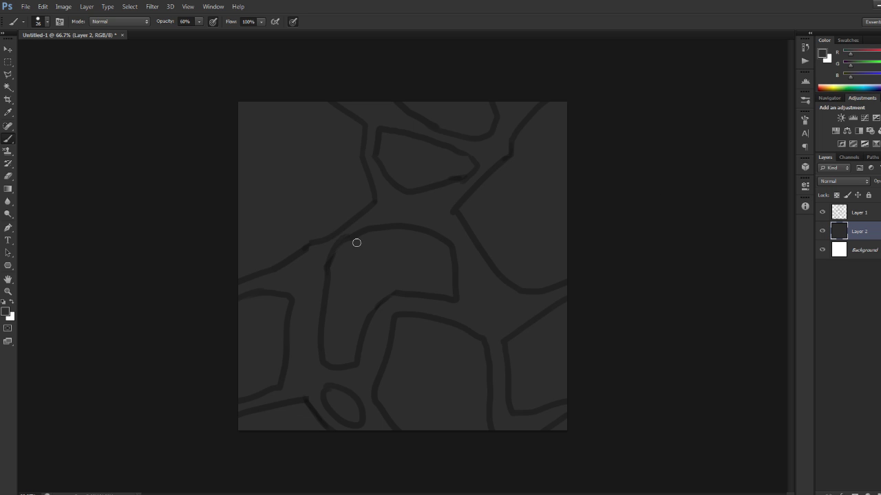
# Reset the foreground and background colours to the default black and white
pyautogui.press('d')
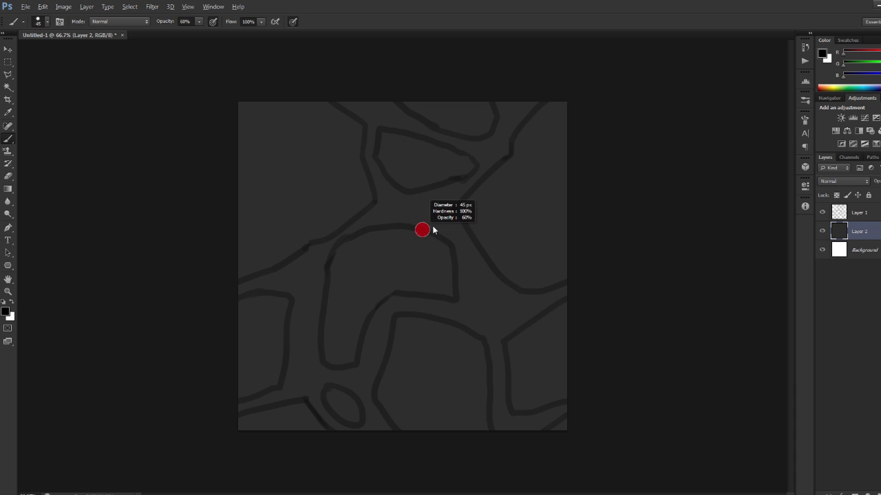
# Try shading the lower leg and inner curve of the L-shaped stone with a soft black brush at 0% hardness
pyautogui.rightClick(436, 229)
pyautogui.moveTo(468, 273); pyautogui.dragTo(435, 278)
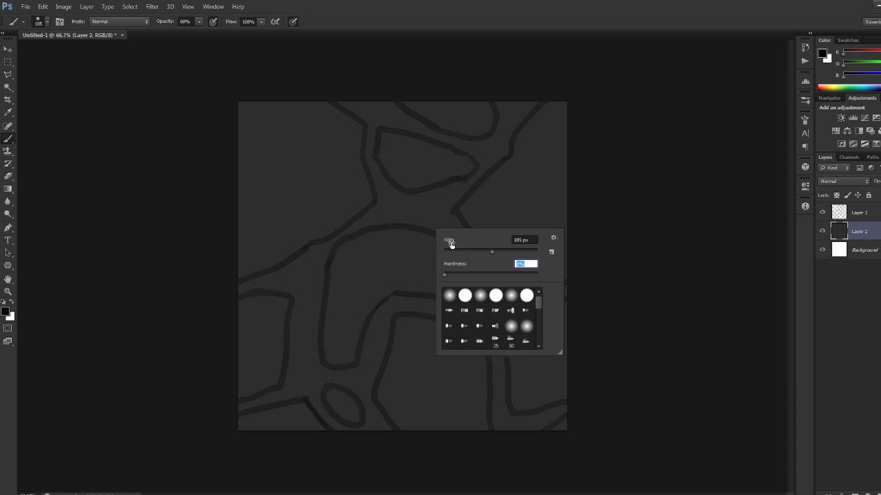
pyautogui.click(370, 257)
pyautogui.moveTo(337, 360)
pyautogui.mouseDown()
pyautogui.moveTo(352, 356)
pyautogui.moveTo(379, 305)
pyautogui.mouseUp()
pyautogui.hotkey('ctrl', 'z')
# Set the brush to 100% hardness and 40% opacity
pyautogui.rightClick(378, 310)
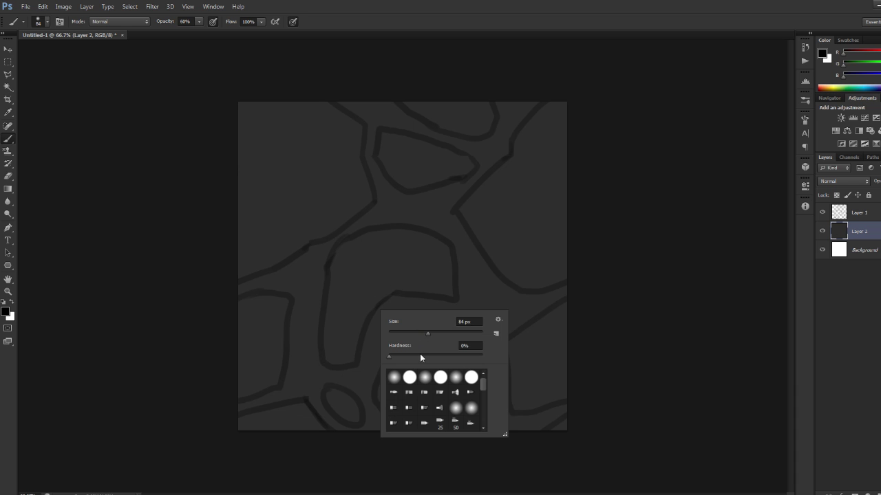
pyautogui.moveTo(424, 356); pyautogui.dragTo(486, 355)
pyautogui.click(621, 267)
pyautogui.keyDown('alt'); pyautogui.rightClick(359, 333); pyautogui.keyUp('alt')
pyautogui.press('4')
pyautogui.keyDown('alt'); pyautogui.rightClick(338, 324); pyautogui.keyUp('alt')
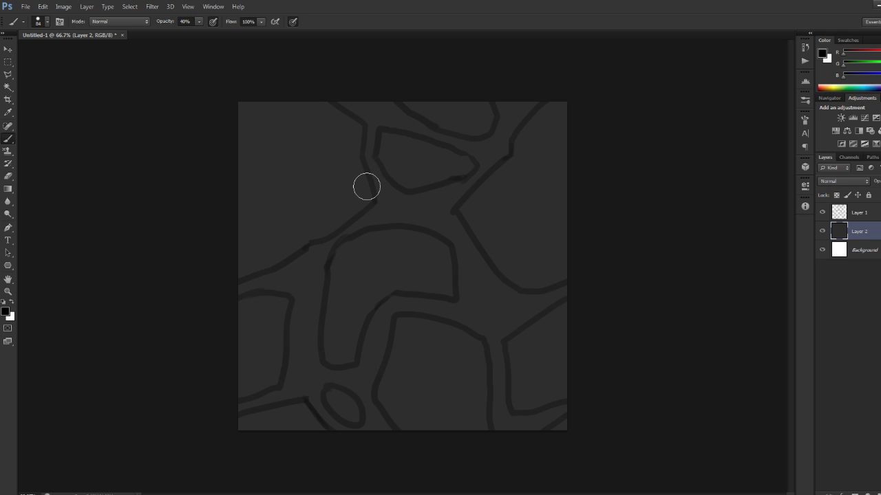
pyautogui.press('x')
pyautogui.press('x')
pyautogui.press('x')
pyautogui.press('x')
pyautogui.press('x')
pyautogui.press('x')
# Shade the bottom, inner curve and right end of the L-shaped stone with a hard 70 px black brush at 40% opacity
pyautogui.keyDown('alt'); pyautogui.rightClick(336, 342); pyautogui.keyUp('alt')
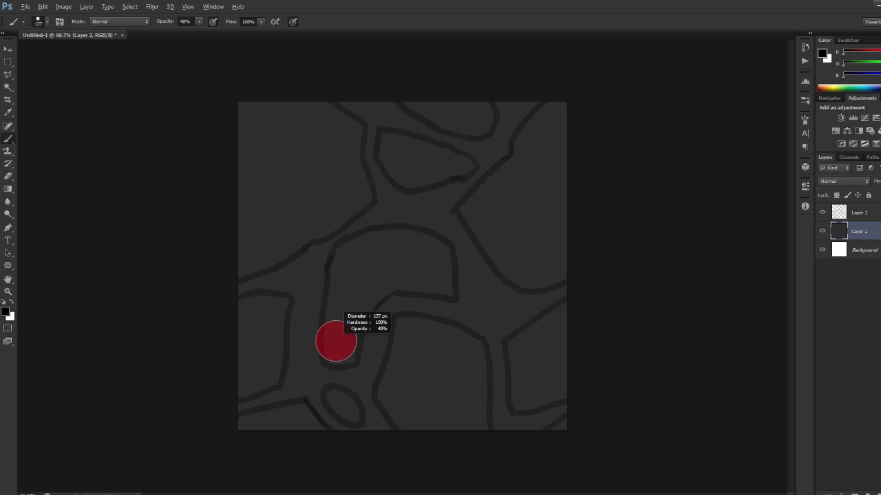
pyautogui.keyDown('alt'); pyautogui.rightClick(339, 344); pyautogui.keyUp('alt')
pyautogui.moveTo(338, 359); pyautogui.dragTo(374, 307)
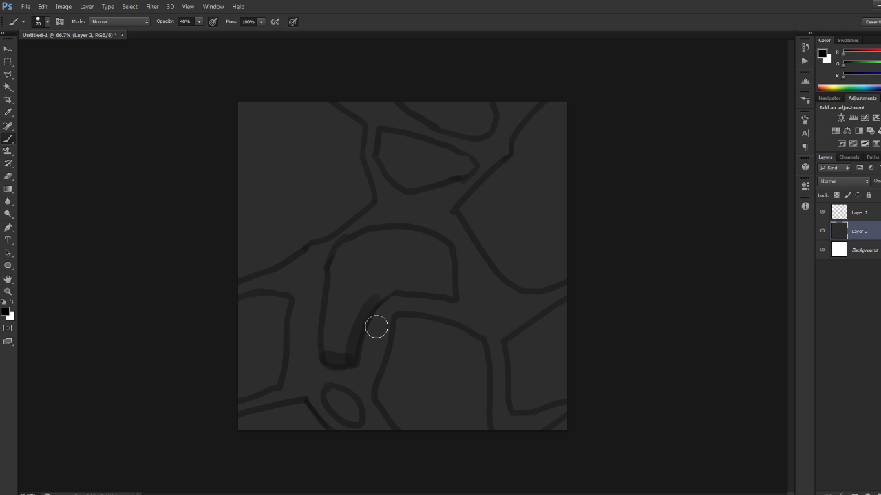
pyautogui.moveTo(366, 318)
pyautogui.mouseDown()
pyautogui.moveTo(408, 285)
pyautogui.moveTo(429, 290)
pyautogui.mouseUp()
pyautogui.moveTo(447, 245); pyautogui.dragTo(439, 289)
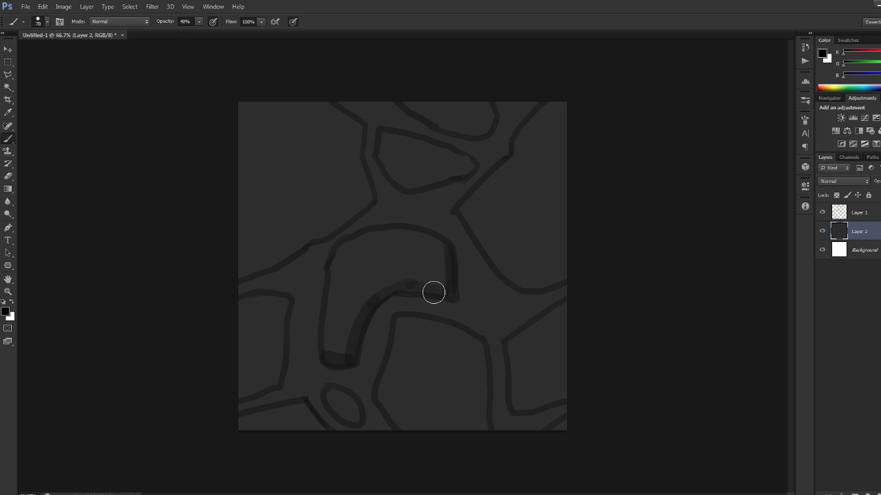
pyautogui.press('3')
pyautogui.press('4')
pyautogui.moveTo(337, 364)
pyautogui.mouseDown()
pyautogui.moveTo(426, 287)
pyautogui.moveTo(450, 282)
pyautogui.mouseUp()
# Paint a white highlight along the upper and outer left edges of the L-shaped stone at 10% opacity
pyautogui.press('x')
pyautogui.press('1')
pyautogui.moveTo(340, 284)
pyautogui.mouseDown()
pyautogui.moveTo(341, 258)
pyautogui.moveTo(332, 261)
pyautogui.moveTo(358, 241)
pyautogui.moveTo(413, 238)
pyautogui.moveTo(410, 252)
pyautogui.mouseUp()
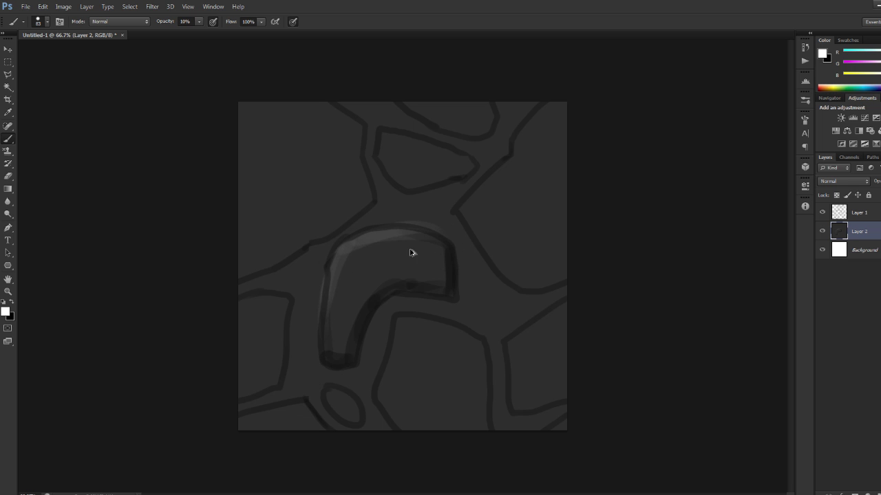
pyautogui.hotkey('ctrl', 'z')
pyautogui.moveTo(349, 251); pyautogui.dragTo(449, 232)
pyautogui.hotkey('ctrl', 'z')
pyautogui.moveTo(343, 249); pyautogui.dragTo(448, 252)
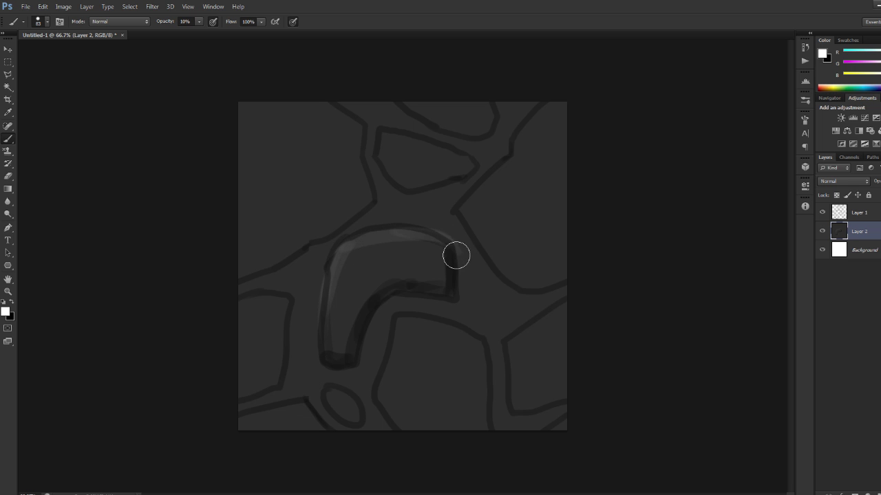
pyautogui.moveTo(338, 291); pyautogui.dragTo(329, 291)
pyautogui.moveTo(335, 267); pyautogui.dragTo(325, 354)
pyautogui.hotkey('ctrl', 'z')
# Darken the L-shaped stone's interior with black at 10% opacity and even it out with the sampled base grey
pyautogui.press('x')
pyautogui.moveTo(352, 286)
pyautogui.mouseDown()
pyautogui.moveTo(385, 288)
pyautogui.moveTo(390, 270)
pyautogui.moveTo(370, 257)
pyautogui.moveTo(383, 255)
pyautogui.mouseUp()
pyautogui.moveTo(366, 291); pyautogui.dragTo(354, 291)
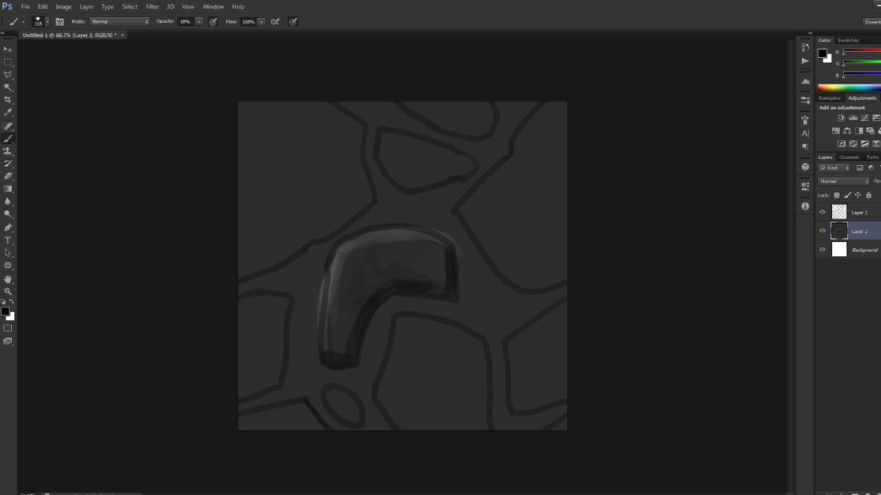
pyautogui.moveTo(385, 263); pyautogui.dragTo(380, 272)
pyautogui.keyDown('alt'); pyautogui.click(487, 304); pyautogui.keyUp('alt')
pyautogui.moveTo(399, 274)
pyautogui.mouseDown()
pyautogui.moveTo(372, 274)
pyautogui.moveTo(352, 295)
pyautogui.moveTo(355, 278)
pyautogui.mouseUp()
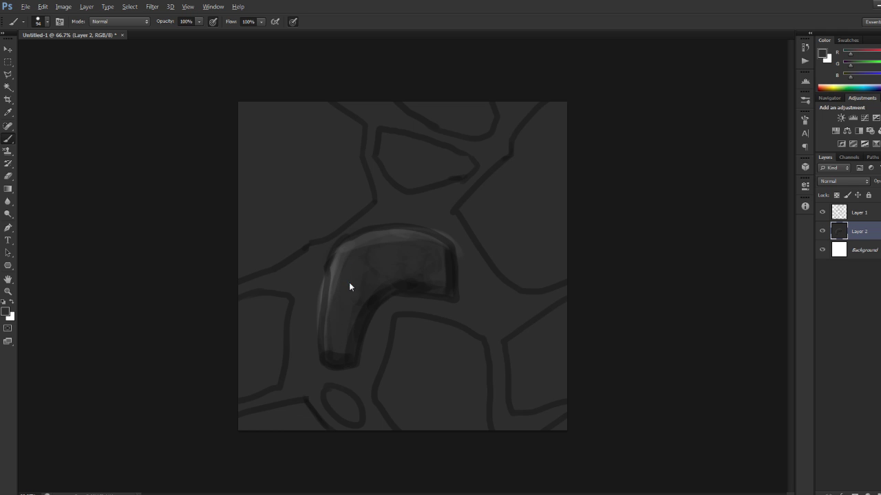
pyautogui.moveTo(407, 273)
pyautogui.mouseDown()
pyautogui.moveTo(386, 269)
pyautogui.moveTo(365, 285)
pyautogui.mouseUp()
# Paint dark cracks at the inner corner, right end and lower leg of the L-shaped stone with black at 20–30% opacity
pyautogui.press('d')
pyautogui.press('2')
pyautogui.moveTo(392, 269)
pyautogui.mouseDown()
pyautogui.moveTo(376, 257)
pyautogui.moveTo(363, 290)
pyautogui.mouseUp()
pyautogui.press('0')
pyautogui.press('3')
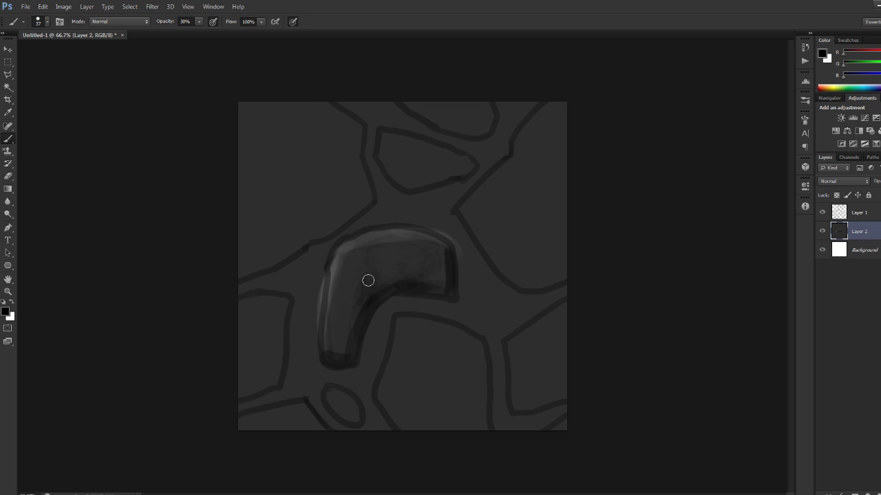
pyautogui.moveTo(377, 257)
pyautogui.mouseDown()
pyautogui.moveTo(410, 300)
pyautogui.moveTo(435, 289)
pyautogui.moveTo(422, 260)
pyautogui.moveTo(441, 292)
pyautogui.moveTo(417, 279)
pyautogui.mouseUp()
pyautogui.moveTo(357, 320); pyautogui.dragTo(356, 333)
pyautogui.hotkey('ctrl', 'z')
pyautogui.press('2')
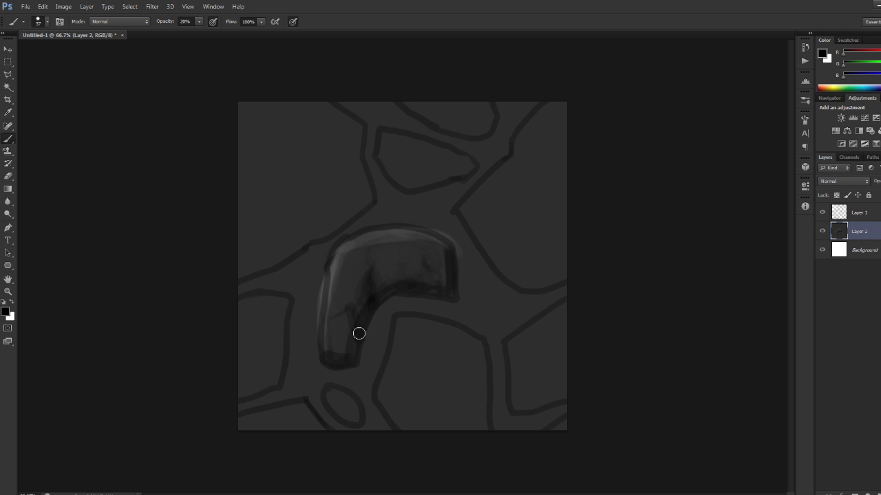
pyautogui.moveTo(338, 313)
pyautogui.mouseDown()
pyautogui.moveTo(351, 317)
pyautogui.moveTo(348, 310)
pyautogui.mouseUp()
# Paint thin white highlights along the cracks and inner rim of the L-shaped stone with a 21 px brush at 20% opacity
pyautogui.press('x')
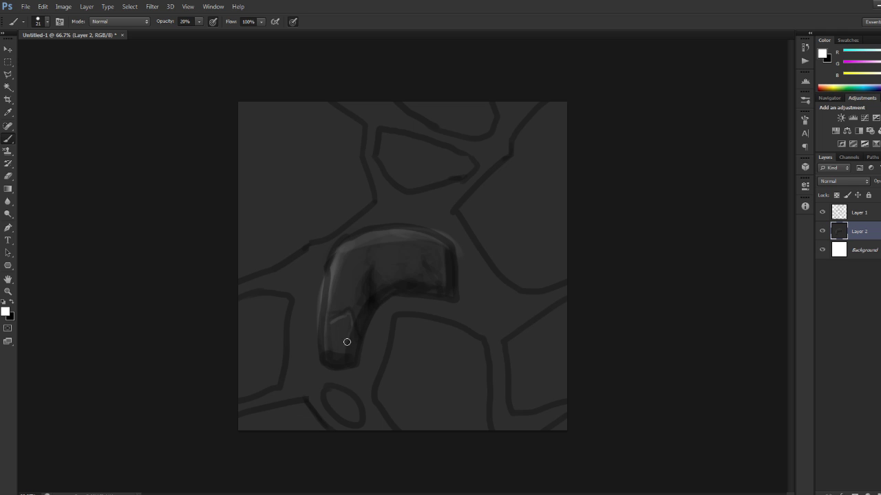
pyautogui.moveTo(348, 258); pyautogui.dragTo(337, 296)
pyautogui.moveTo(415, 240)
pyautogui.mouseDown()
pyautogui.moveTo(433, 240)
pyautogui.moveTo(440, 268)
pyautogui.mouseUp()
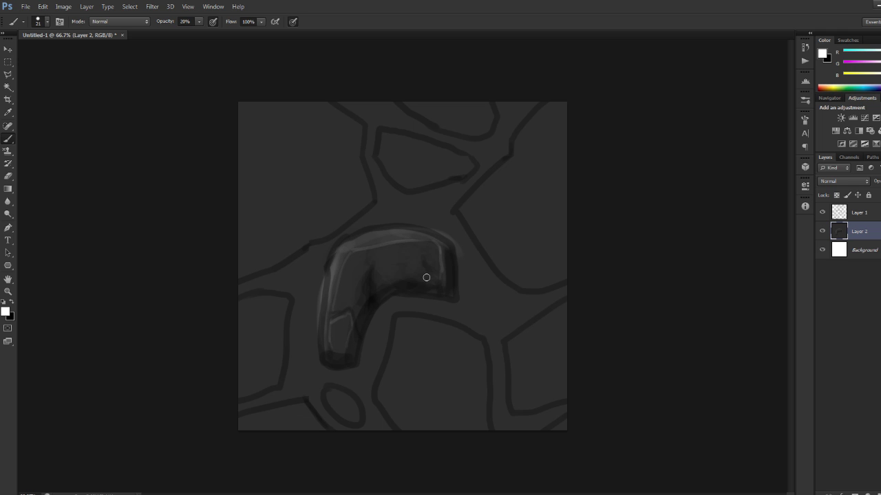
pyautogui.moveTo(378, 286); pyautogui.dragTo(408, 275)
pyautogui.moveTo(359, 293); pyautogui.dragTo(367, 272)
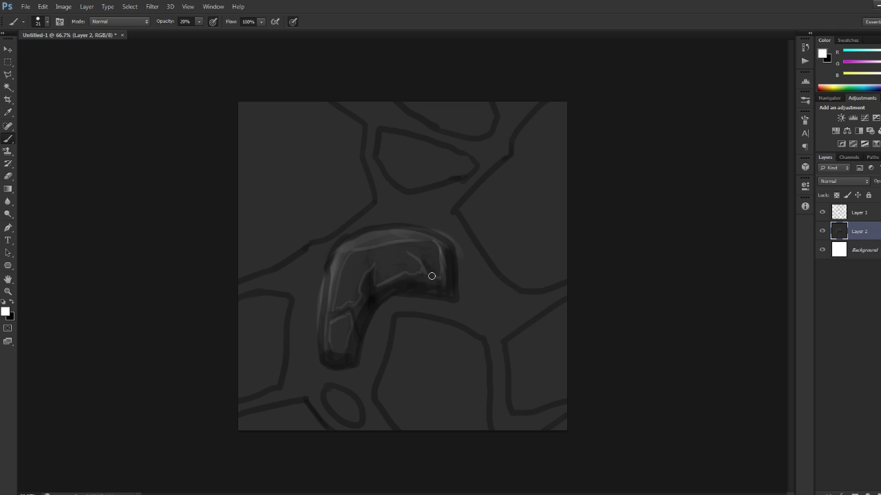
pyautogui.moveTo(438, 281); pyautogui.dragTo(421, 256)
# Brighten the broad highlight on the L-shaped stone's upper-left edge with a larger white brush at 12% opacity
pyautogui.moveTo(336, 305); pyautogui.dragTo(346, 257)
pyautogui.moveTo(362, 242)
pyautogui.mouseDown()
pyautogui.moveTo(413, 229)
pyautogui.moveTo(349, 245)
pyautogui.moveTo(430, 244)
pyautogui.moveTo(358, 244)
pyautogui.moveTo(333, 275)
pyautogui.moveTo(331, 293)
pyautogui.moveTo(339, 259)
pyautogui.moveTo(328, 286)
pyautogui.mouseUp()
pyautogui.press('1')
pyautogui.press('1')
pyautogui.press('2')
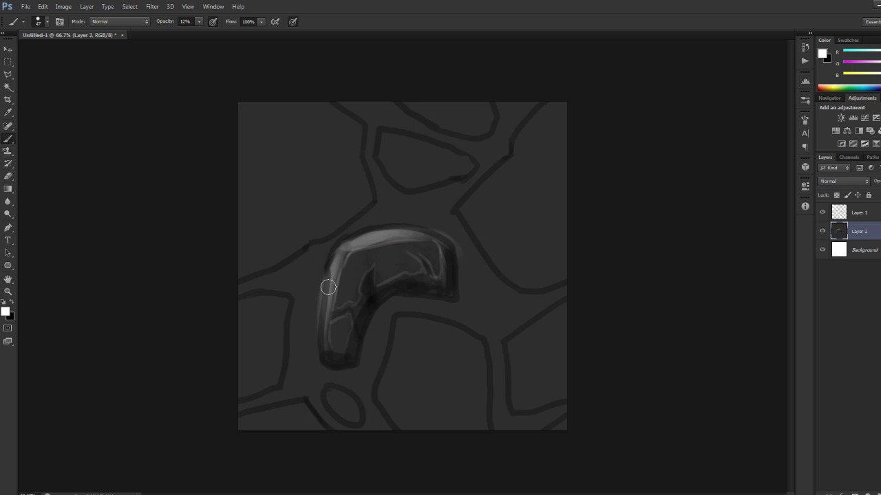
# Sharpen the rim and crack highlights on the L-shaped stone with white at 40% opacity
pyautogui.press('2')
pyautogui.press('x')
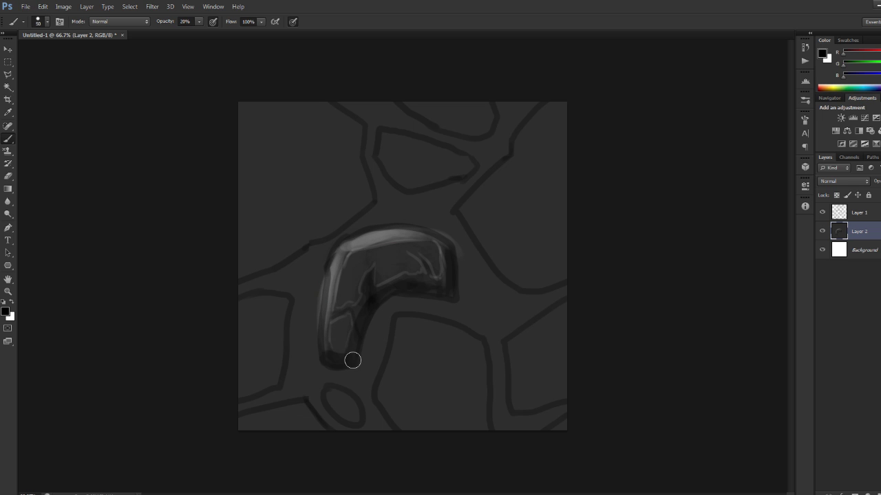
pyautogui.press('x')
pyautogui.press('x')
pyautogui.press('x')
pyautogui.press('4')
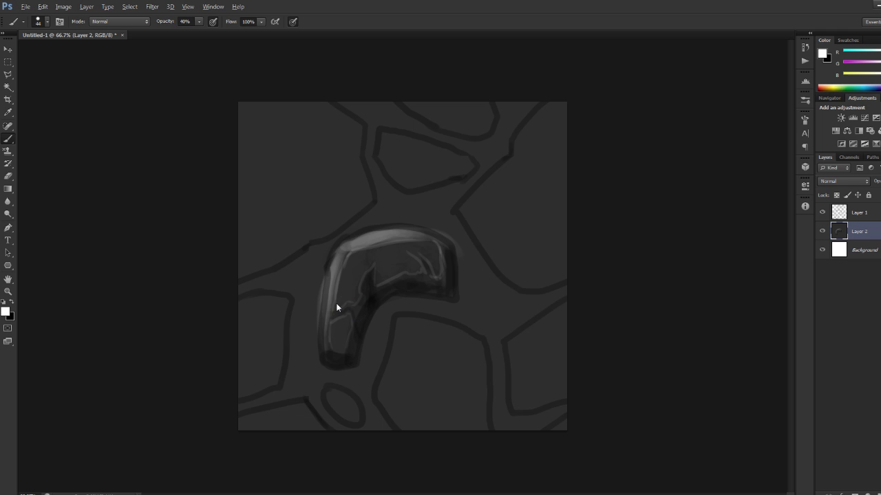
pyautogui.moveTo(335, 301)
pyautogui.mouseDown()
pyautogui.moveTo(346, 255)
pyautogui.moveTo(382, 245)
pyautogui.moveTo(348, 251)
pyautogui.moveTo(438, 240)
pyautogui.moveTo(440, 250)
pyautogui.moveTo(434, 241)
pyautogui.moveTo(418, 244)
pyautogui.moveTo(439, 257)
pyautogui.moveTo(440, 279)
pyautogui.moveTo(433, 259)
pyautogui.moveTo(424, 275)
pyautogui.moveTo(415, 257)
pyautogui.moveTo(426, 274)
pyautogui.moveTo(361, 290)
pyautogui.mouseUp()
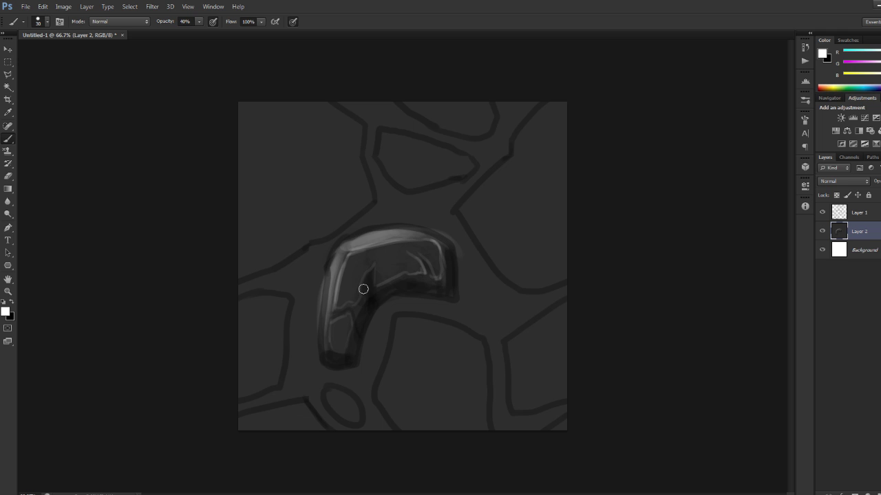
pyautogui.keyDown('alt'); pyautogui.rightClick(335, 267); pyautogui.keyUp('alt')
pyautogui.moveTo(329, 278)
pyautogui.mouseDown()
pyautogui.moveTo(375, 234)
pyautogui.moveTo(414, 232)
pyautogui.mouseUp()
# Paint a translucent black shadow on the ground around the L-shaped stone, heaviest along its lower and right sides
pyautogui.press('x')
pyautogui.press('1')
pyautogui.keyDown('alt'); pyautogui.rightClick(362, 302); pyautogui.keyUp('alt')
pyautogui.moveTo(360, 324); pyautogui.dragTo(346, 358)
pyautogui.keyDown('alt'); pyautogui.rightClick(373, 298); pyautogui.keyUp('alt')
pyautogui.moveTo(373, 300)
pyautogui.mouseDown()
pyautogui.moveTo(407, 295)
pyautogui.moveTo(398, 306)
pyautogui.mouseUp()
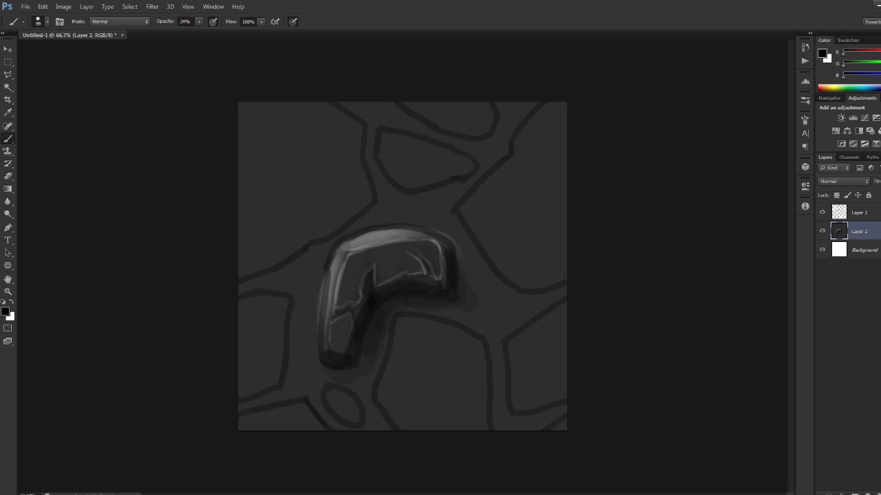
pyautogui.keyDown('alt'); pyautogui.rightClick(320, 355); pyautogui.keyUp('alt')
pyautogui.keyDown('alt'); pyautogui.rightClick(324, 309); pyautogui.keyUp('alt')
pyautogui.keyDown('alt'); pyautogui.rightClick(393, 301); pyautogui.keyUp('alt')
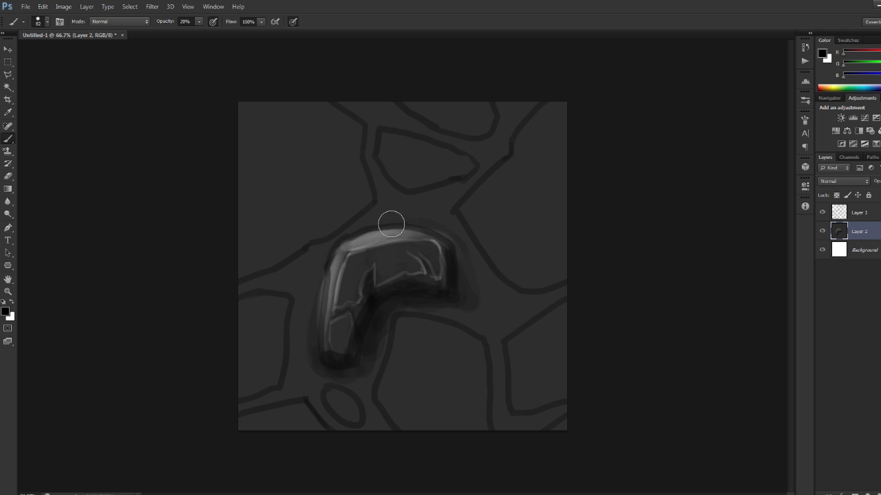
# Strengthen the highlight on the L-shaped stone's top edge with white at 10% opacity and its left edge at 20%
pyautogui.press('x')
pyautogui.press('1')
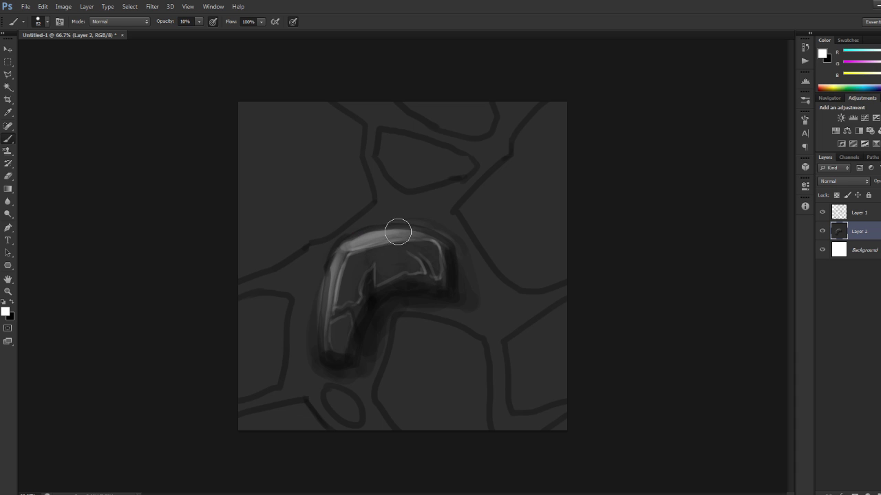
pyautogui.keyDown('alt'); pyautogui.rightClick(404, 237); pyautogui.keyUp('alt')
pyautogui.moveTo(348, 244)
pyautogui.mouseDown()
pyautogui.moveTo(418, 242)
pyautogui.moveTo(436, 251)
pyautogui.mouseUp()
pyautogui.press('2')
pyautogui.moveTo(336, 268)
pyautogui.mouseDown()
pyautogui.moveTo(329, 313)
pyautogui.moveTo(338, 257)
pyautogui.moveTo(323, 341)
pyautogui.moveTo(328, 295)
pyautogui.moveTo(324, 322)
pyautogui.mouseUp()
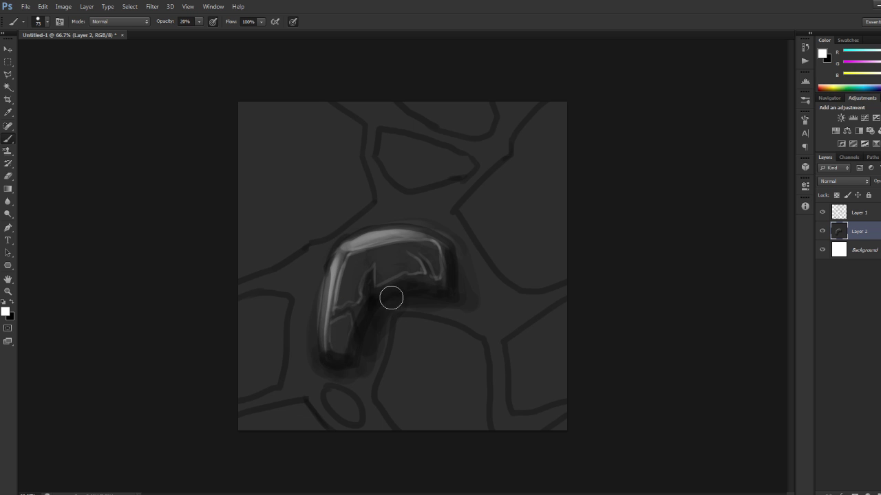
pyautogui.press('x')
pyautogui.press('z')
pyautogui.keyDown('alt'); pyautogui.click(446, 329); pyautogui.keyUp('alt')
pyautogui.keyDown('alt'); pyautogui.click(445, 329); pyautogui.keyUp('alt')
pyautogui.click(428, 273)
pyautogui.keyDown('alt'); pyautogui.click(426, 294); pyautogui.keyUp('alt')
pyautogui.moveTo(427, 294); pyautogui.dragTo(403, 295)
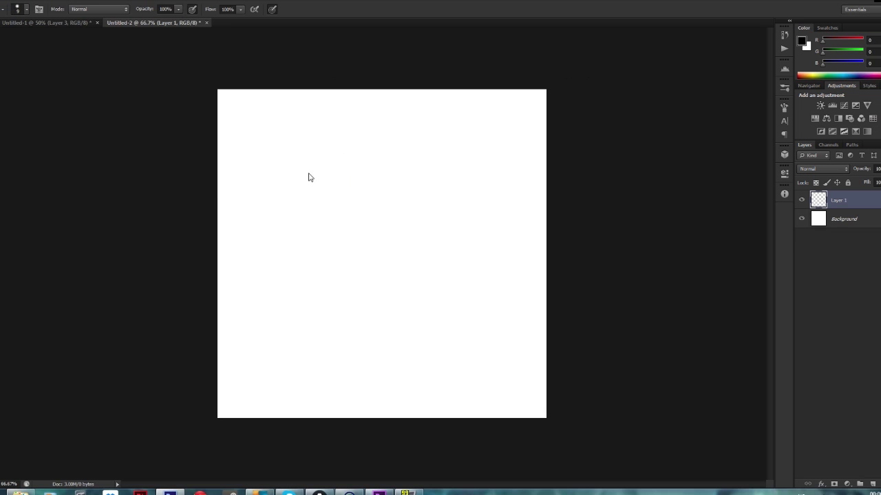
# Sketch stone outlines across the blank canvas on Layer 1 of the new document, running them out to the edges
pyautogui.moveTo(217, 180); pyautogui.dragTo(350, 193)
pyautogui.moveTo(356, 184); pyautogui.dragTo(197, 131)
pyautogui.moveTo(551, 120)
pyautogui.mouseDown()
pyautogui.moveTo(556, 208)
pyautogui.moveTo(547, 371)
pyautogui.mouseUp()
pyautogui.moveTo(217, 227)
pyautogui.mouseDown()
pyautogui.moveTo(390, 374)
pyautogui.moveTo(315, 92)
pyautogui.moveTo(546, 387)
pyautogui.moveTo(501, 423)
pyautogui.mouseUp()
pyautogui.moveTo(502, 83); pyautogui.dragTo(550, 115)
pyautogui.moveTo(218, 118); pyautogui.dragTo(563, 116)
pyautogui.moveTo(502, 423)
pyautogui.mouseDown()
pyautogui.moveTo(501, 66)
pyautogui.moveTo(551, 115)
pyautogui.mouseUp()
pyautogui.hotkey('ctrl', 'z')
pyautogui.moveTo(488, 84)
pyautogui.mouseDown()
pyautogui.moveTo(440, 159)
pyautogui.moveTo(353, 84)
pyautogui.mouseUp()
pyautogui.moveTo(353, 84); pyautogui.dragTo(353, 420)
pyautogui.moveTo(489, 420); pyautogui.dragTo(353, 407)
pyautogui.moveTo(370, 157); pyautogui.dragTo(375, 151)
# Run the Offset filter on the outline layer to bring its edge seams into the canvas
pyautogui.click(131, 1)
pyautogui.click(258, 181)
pyautogui.press('Return')
# Erase the mismatched outline joins along the seams and repaint them as continuous lines
pyautogui.press('e')
pyautogui.keyDown('alt'); pyautogui.rightClick(467, 245); pyautogui.keyUp('alt')
pyautogui.moveTo(480, 226); pyautogui.dragTo(382, 314)
pyautogui.moveTo(449, 290); pyautogui.dragTo(386, 258)
pyautogui.press('b')
pyautogui.moveTo(477, 221); pyautogui.dragTo(475, 225)
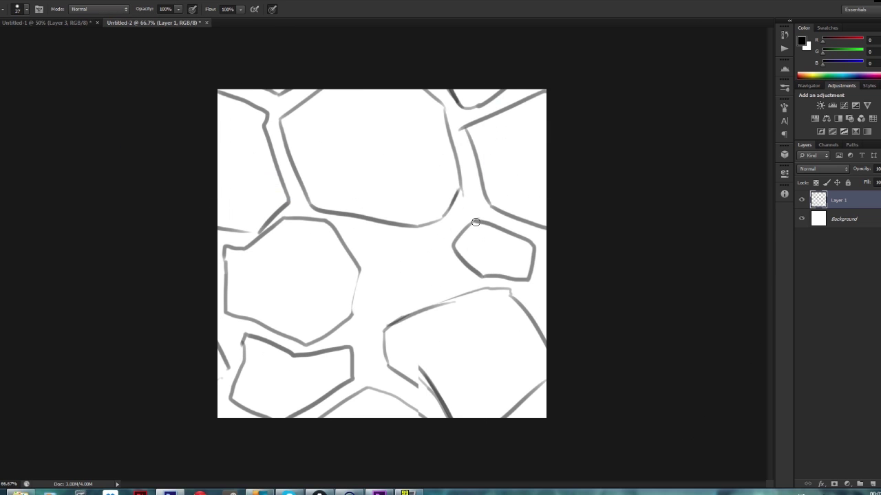
pyautogui.moveTo(382, 236); pyautogui.dragTo(383, 236)
# Add a new layer above the Background and begin painting the stones beneath the outlines
pyautogui.click(843, 218)
pyautogui.click(859, 485)
pyautogui.click(860, 484)
pyautogui.moveTo(319, 202)
pyautogui.mouseDown()
pyautogui.moveTo(373, 216)
pyautogui.moveTo(373, 309)
pyautogui.moveTo(519, 364)
pyautogui.moveTo(340, 368)
pyautogui.moveTo(493, 201)
pyautogui.moveTo(540, 219)
pyautogui.mouseUp()
# Paint faint white highlights along the edges of several stones at 10% opacity
pyautogui.press('x')
pyautogui.press('1')
pyautogui.moveTo(393, 334)
pyautogui.mouseDown()
pyautogui.moveTo(412, 371)
pyautogui.moveTo(485, 299)
pyautogui.mouseUp()
pyautogui.moveTo(417, 244); pyautogui.dragTo(376, 288)
pyautogui.moveTo(290, 125); pyautogui.dragTo(314, 197)
pyautogui.moveTo(540, 102); pyautogui.dragTo(485, 165)
# Merge the outline and shading layers into a single layer above the Background
pyautogui.keyDown('shift'); pyautogui.click(844, 238); pyautogui.keyUp('shift')
pyautogui.rightClick(843, 238)
pyautogui.click(755, 335)
pyautogui.click(625, 116)
pyautogui.click(839, 200)
pyautogui.hotkey('ctrl', 'e')
pyautogui.click(626, 101)
# Shade the stones' edges and paint dark cracks and pits into their surfaces with black at 20% and 50% opacity
pyautogui.moveTo(239, 256); pyautogui.dragTo(305, 296)
pyautogui.press('x')
pyautogui.moveTo(275, 215); pyautogui.dragTo(315, 258)
pyautogui.press('2')
pyautogui.moveTo(492, 186); pyautogui.dragTo(513, 201)
pyautogui.press('5')
pyautogui.moveTo(260, 369); pyautogui.dragTo(245, 403)
pyautogui.moveTo(315, 293); pyautogui.dragTo(290, 326)
pyautogui.moveTo(391, 375); pyautogui.dragTo(372, 393)
pyautogui.moveTo(316, 250); pyautogui.dragTo(389, 238)
pyautogui.moveTo(386, 262); pyautogui.dragTo(401, 233)
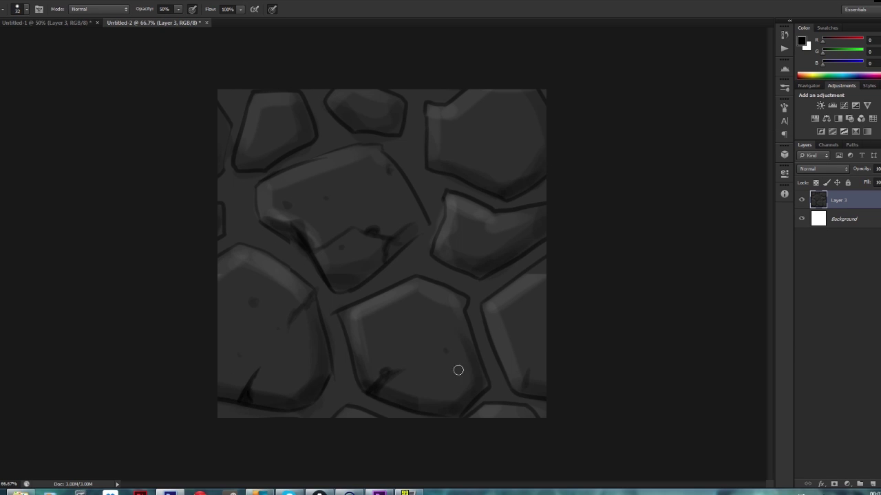
# Brighten the upper edges of the stones with a large white brush and touch up the large stone's lower edge
pyautogui.press('2')
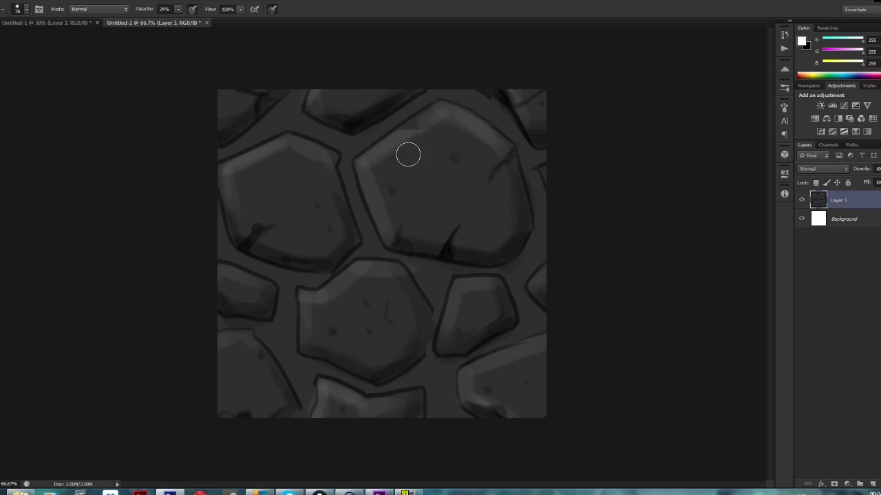
pyautogui.moveTo(408, 155)
pyautogui.mouseDown()
pyautogui.moveTo(364, 161)
pyautogui.moveTo(303, 291)
pyautogui.moveTo(436, 344)
pyautogui.moveTo(234, 280)
pyautogui.mouseUp()
pyautogui.moveTo(408, 247); pyautogui.dragTo(507, 256)
pyautogui.press('0')
pyautogui.moveTo(446, 261)
pyautogui.mouseDown()
pyautogui.moveTo(396, 254)
pyautogui.moveTo(394, 243)
pyautogui.moveTo(399, 252)
pyautogui.moveTo(440, 94)
pyautogui.moveTo(218, 159)
pyautogui.moveTo(269, 339)
pyautogui.moveTo(456, 415)
pyautogui.moveTo(513, 322)
pyautogui.mouseUp()
# Darken the large stone's chipped lower edge and the gaps around the stones with low-opacity black
pyautogui.press('d')
pyautogui.press('2')
pyautogui.press('2')
pyautogui.press('2')
pyautogui.moveTo(404, 255); pyautogui.dragTo(440, 265)
# Offset the stone layer with wrap-around to bring its edge areas inside the canvas
pyautogui.click(129, 1)
pyautogui.moveTo(138, 149)
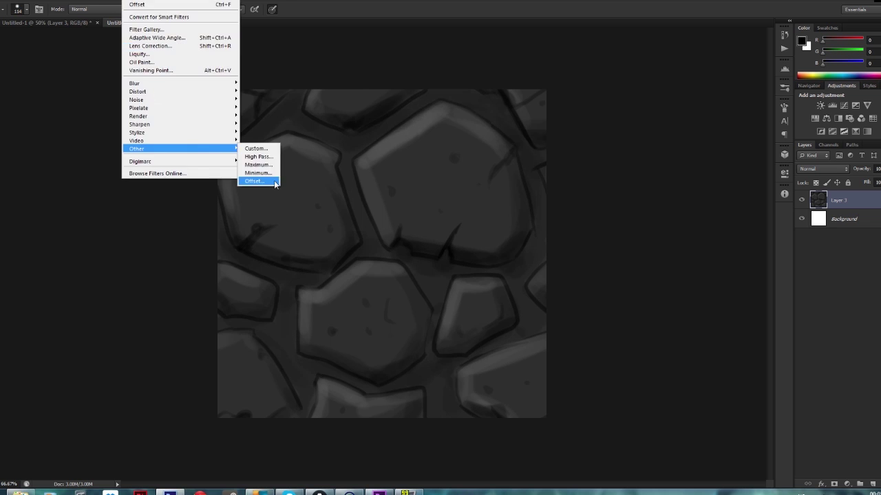
pyautogui.click(274, 181)
pyautogui.press('Return')
# Paint thin light highlights along the inner bevel edges and cracks of the stones
pyautogui.moveTo(456, 161); pyautogui.dragTo(422, 177)
pyautogui.moveTo(303, 271); pyautogui.dragTo(308, 238)
pyautogui.press('x')
pyautogui.moveTo(318, 295)
pyautogui.mouseDown()
pyautogui.moveTo(314, 308)
pyautogui.moveTo(374, 340)
pyautogui.moveTo(458, 216)
pyautogui.moveTo(454, 269)
pyautogui.moveTo(518, 314)
pyautogui.moveTo(456, 144)
pyautogui.moveTo(255, 138)
pyautogui.moveTo(269, 258)
pyautogui.mouseUp()
pyautogui.moveTo(468, 112); pyautogui.dragTo(516, 103)
# Apply the Offset filter again with undefined areas set to Wrap Around, shifting other stones into the middle
pyautogui.click(129, 1)
pyautogui.moveTo(150, 149)
pyautogui.click(274, 181)
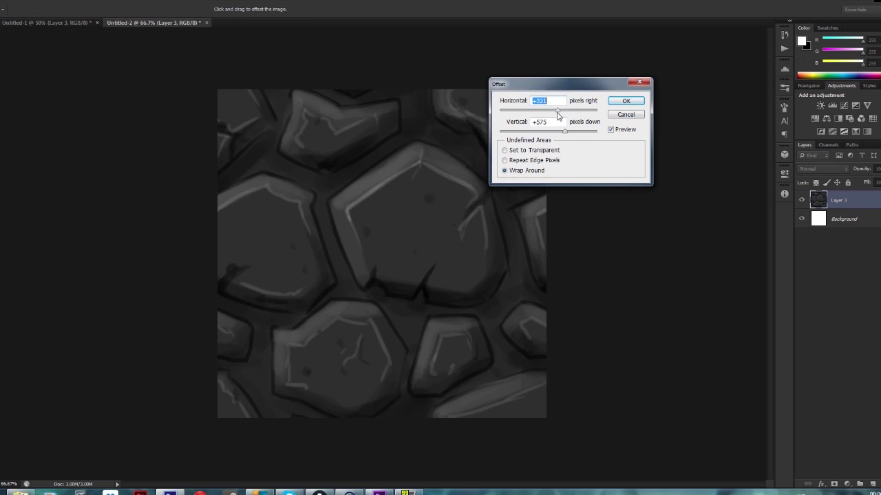
pyautogui.press('Return')
# Brighten the stones' faces and upper bevels with broad, soft white strokes at 10% opacity
pyautogui.moveTo(267, 334); pyautogui.dragTo(338, 287)
pyautogui.moveTo(454, 347); pyautogui.dragTo(508, 319)
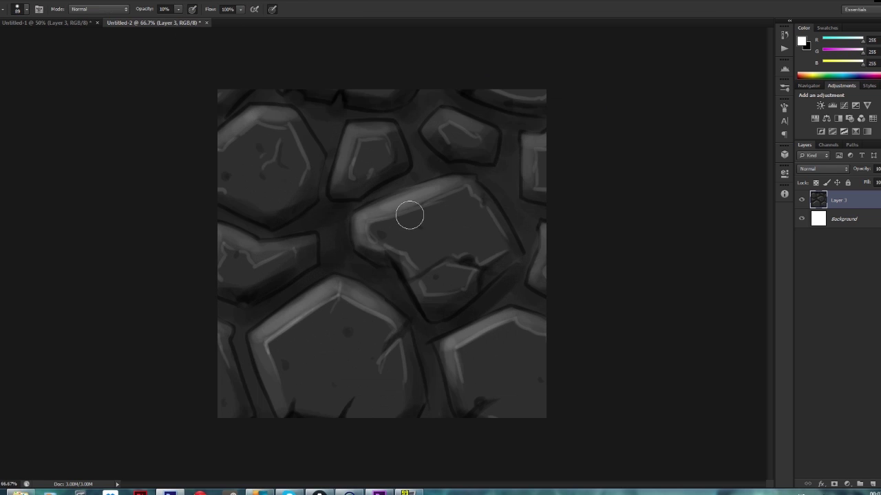
pyautogui.moveTo(409, 216); pyautogui.dragTo(458, 233)
pyautogui.moveTo(299, 375); pyautogui.dragTo(344, 364)
pyautogui.moveTo(482, 361); pyautogui.dragTo(512, 349)
pyautogui.moveTo(357, 150); pyautogui.dragTo(455, 133)
# Save the texture as a Photoshop document named TiledRock_02_D
pyautogui.press('z')
pyautogui.keyDown('alt'); pyautogui.click(523, 195); pyautogui.keyUp('alt')
pyautogui.hotkey('ctrl', 's')
pyautogui.write('TiledRock_02_D')
pyautogui.press('Return')
pyautogui.click(394, 272)
pyautogui.click(394, 272)
# Accent the pits, cracks and small upper stones with small white highlights at 40% opacity
pyautogui.press('b')
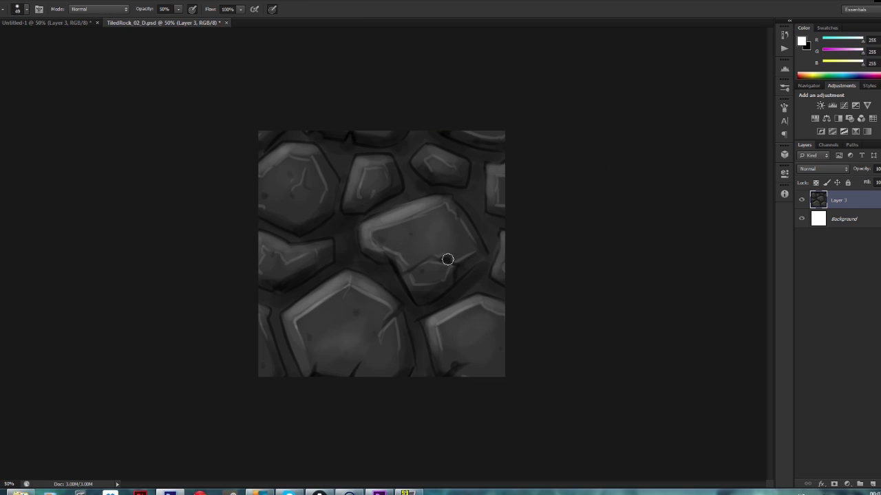
pyautogui.press('x')
pyautogui.press('4')
pyautogui.press('x')
pyautogui.press('2')
pyautogui.press('[')
pyautogui.press('[')
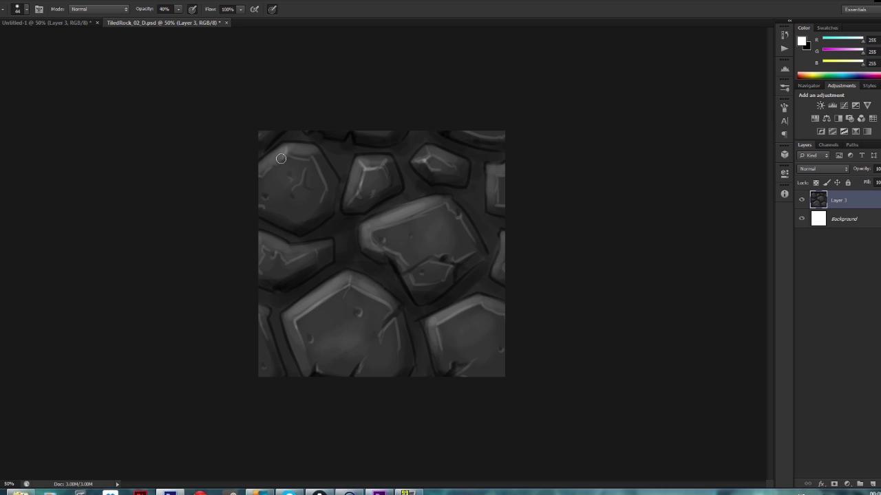
# Darken the gaps around the central stone with a large black brush at 20% opacity
pyautogui.press('z')
pyautogui.keyDown('alt'); pyautogui.click(385, 255); pyautogui.keyUp('alt')
pyautogui.press('b')
pyautogui.press('x')
pyautogui.press('2')
pyautogui.press(']')
pyautogui.press(']')
pyautogui.press(']')
pyautogui.press(']')
pyautogui.press(']')
pyautogui.press(']')
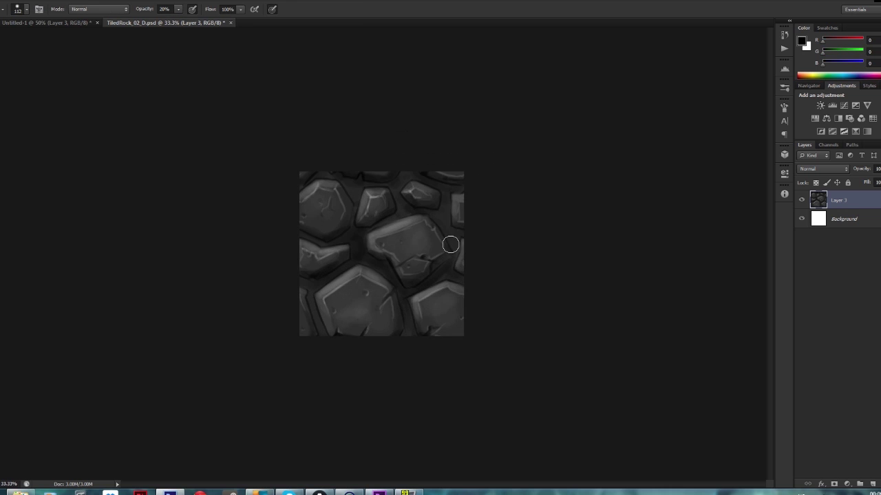
# Paint over the outlines beside the central and large lower stones with a sampled dark gap color at 100% opacity
pyautogui.hotkey('ctrl', '+')
pyautogui.keyDown('alt'); pyautogui.click(463, 222); pyautogui.keyUp('alt')
pyautogui.press('0')
pyautogui.press('[')
pyautogui.press('[')
pyautogui.press('[')
pyautogui.keyDown('alt'); pyautogui.click(396, 273); pyautogui.keyUp('alt')
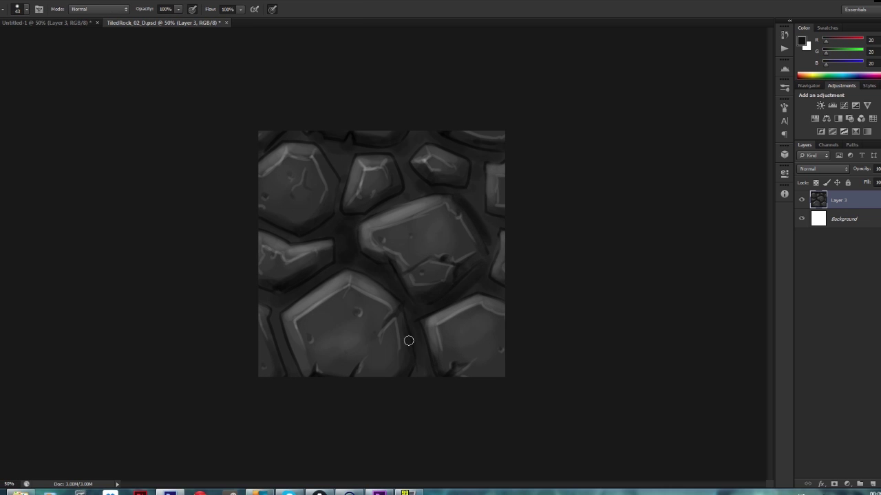
# Blend the upper-left stone's outline into the surrounding gaps with sampled dark grays, using a smaller brush at low to 50% opacity
pyautogui.press('2')
pyautogui.press('2')
pyautogui.press('[')
pyautogui.keyDown('alt'); pyautogui.click(266, 235); pyautogui.keyUp('alt')
pyautogui.keyDown('alt'); pyautogui.click(278, 157); pyautogui.keyUp('alt')
pyautogui.moveTo(308, 145); pyautogui.dragTo(251, 167)
pyautogui.keyDown('alt'); pyautogui.click(326, 161); pyautogui.keyUp('alt')
pyautogui.moveTo(326, 161); pyautogui.dragTo(337, 191)
pyautogui.press('5')
pyautogui.keyDown('alt'); pyautogui.click(302, 235); pyautogui.keyUp('alt')
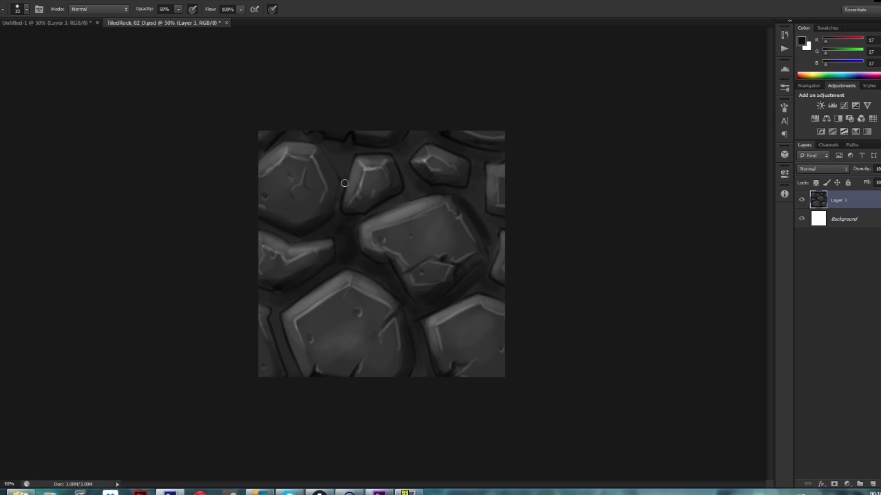
# Soften the outlines of the small upper stones and the central stone with sampled dark grays at 50% opacity
pyautogui.keyDown('alt'); pyautogui.click(401, 187); pyautogui.keyUp('alt')
pyautogui.press('4')
pyautogui.press('5')
pyautogui.keyDown('alt'); pyautogui.click(470, 219); pyautogui.keyUp('alt')
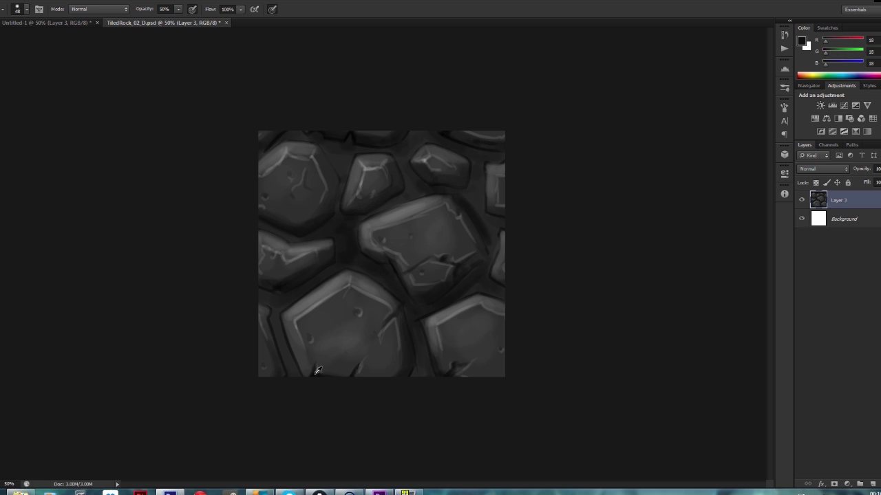
# Blend the outline along the large lower stone's left side into the gap, and restore the default black brush color at 50% opacity
pyautogui.moveTo(296, 334); pyautogui.dragTo(305, 372)
pyautogui.press(']')
pyautogui.press(']')
pyautogui.press('[')
pyautogui.press('[')
pyautogui.press('[')
pyautogui.press('[')
pyautogui.press('[')
pyautogui.press('5')
pyautogui.press('d')
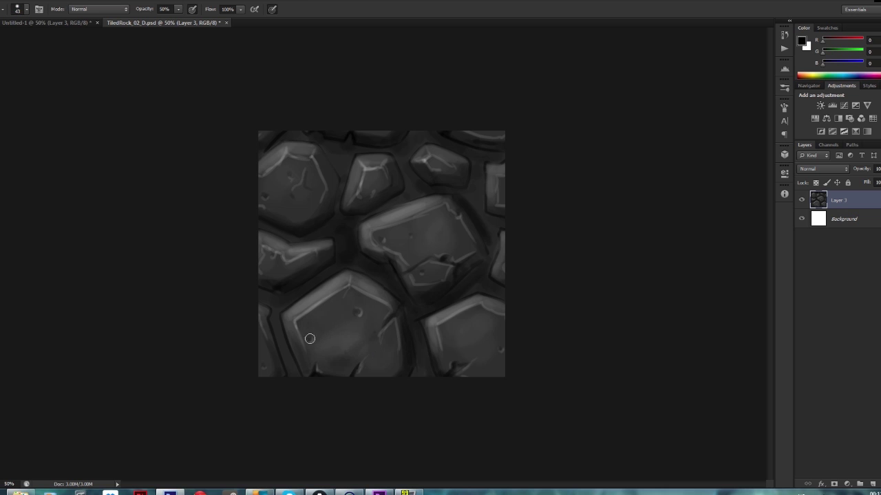
# Paint the remaining outlines right of the central stone and left of the large lower stone with a sampled dark gap color
pyautogui.hotkey('ctrl', '-')
pyautogui.hotkey('ctrl', '-')
pyautogui.hotkey('ctrl', '+')
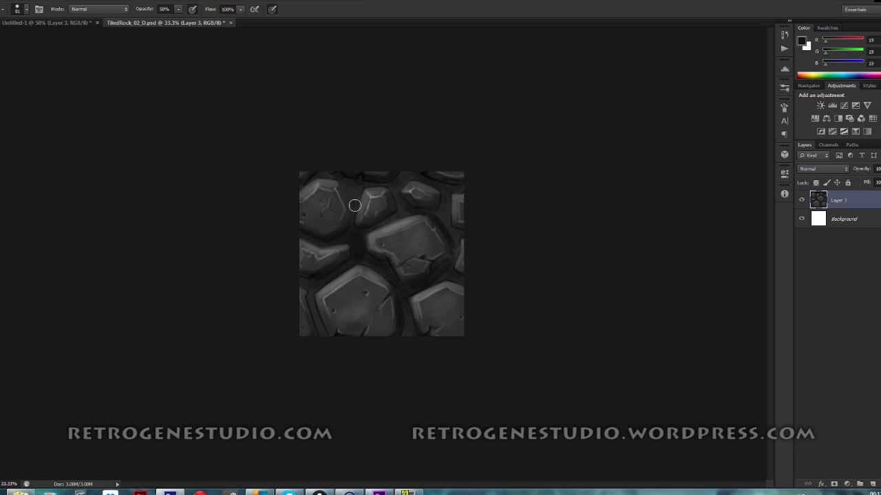
pyautogui.keyDown('alt'); pyautogui.click(446, 215); pyautogui.keyUp('alt')
pyautogui.moveTo(446, 216); pyautogui.dragTo(461, 278)
pyautogui.moveTo(309, 297); pyautogui.dragTo(322, 334)
pyautogui.moveTo(351, 248); pyautogui.dragTo(351, 237)
# Dab faint pebbles into the dark gaps between the stones with white at 10% opacity
pyautogui.rightClick(312, 291)
pyautogui.moveTo(360, 317); pyautogui.dragTo(356, 316)
pyautogui.press('x')
pyautogui.press('1')
pyautogui.click(356, 247)
pyautogui.click(312, 285)
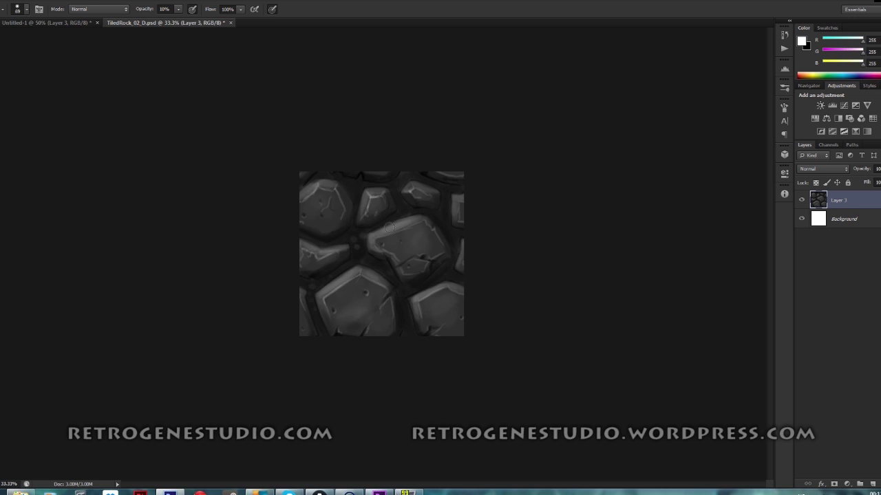
# Shade around the small pebbles in the gaps with a smaller black brush at 50% opacity
pyautogui.press('x')
pyautogui.press('5')
pyautogui.press('[')
pyautogui.press('[')
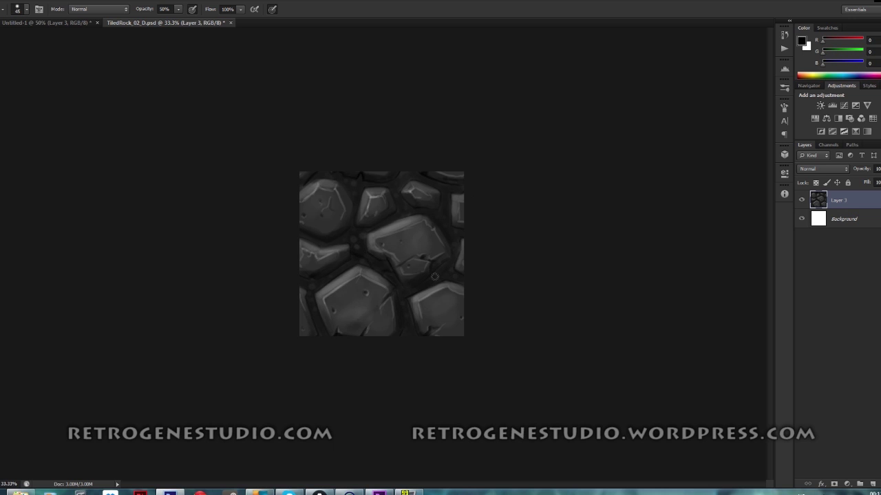
# Lighten the texture softly with a much larger white brush at 10% opacity
pyautogui.press('x')
pyautogui.press('1')
pyautogui.press(']')
pyautogui.press(']')
pyautogui.press(']')
pyautogui.press(']')
pyautogui.press(']')
pyautogui.press(']')
pyautogui.press(']')
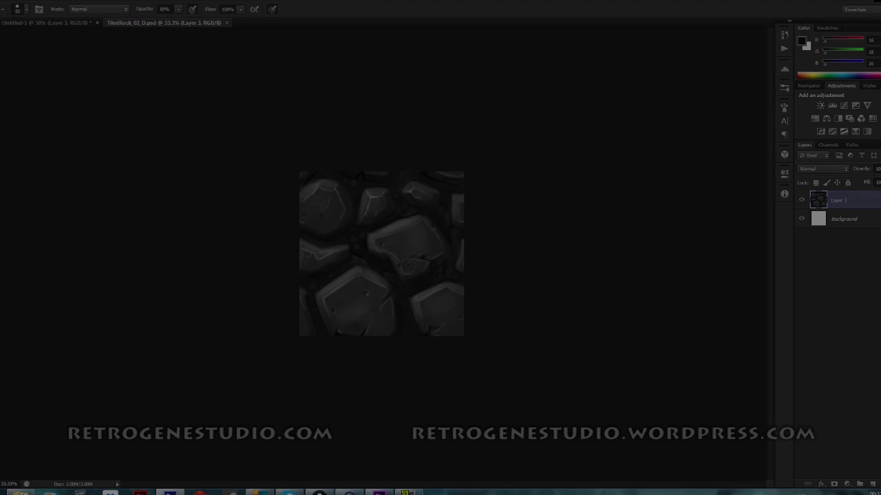